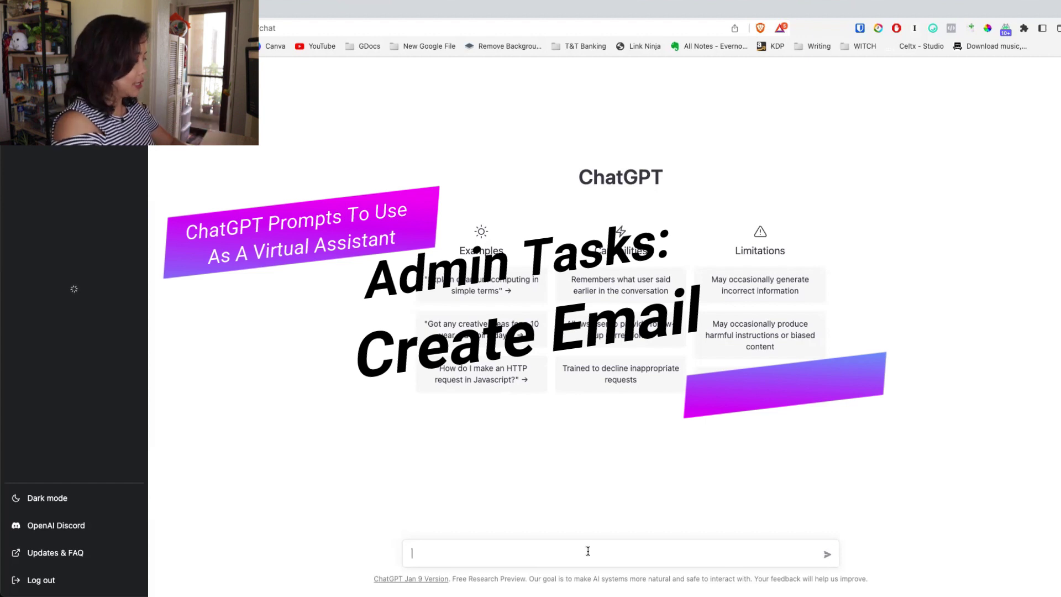
- Submit the prompt "Write an email asking if a client is interested in virtual assistant services"
{"action": "type", "text": "Write a"}
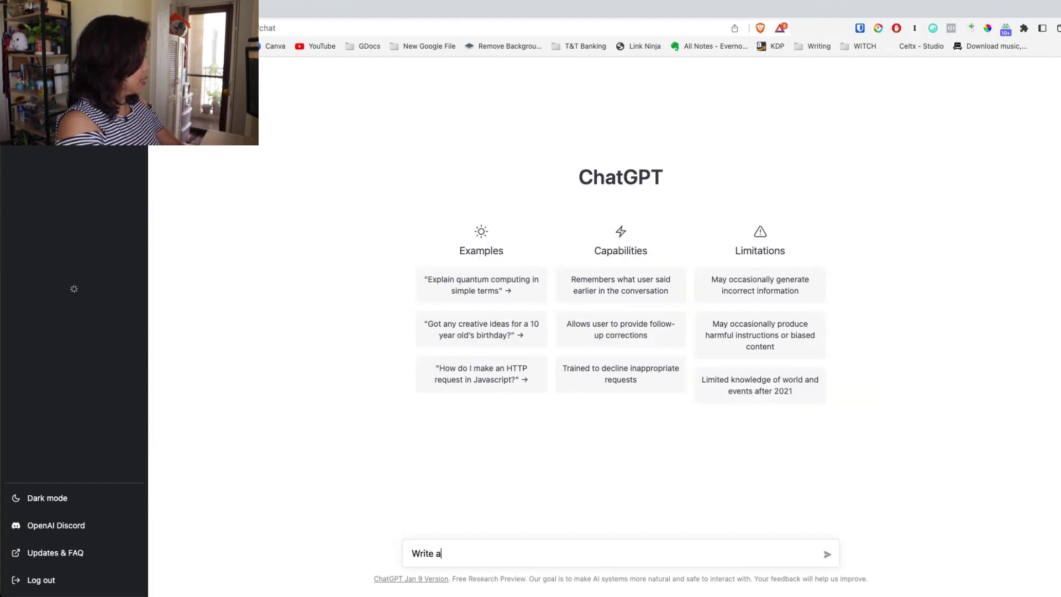
{"action": "type", "text": "n email asking if a client i s"}
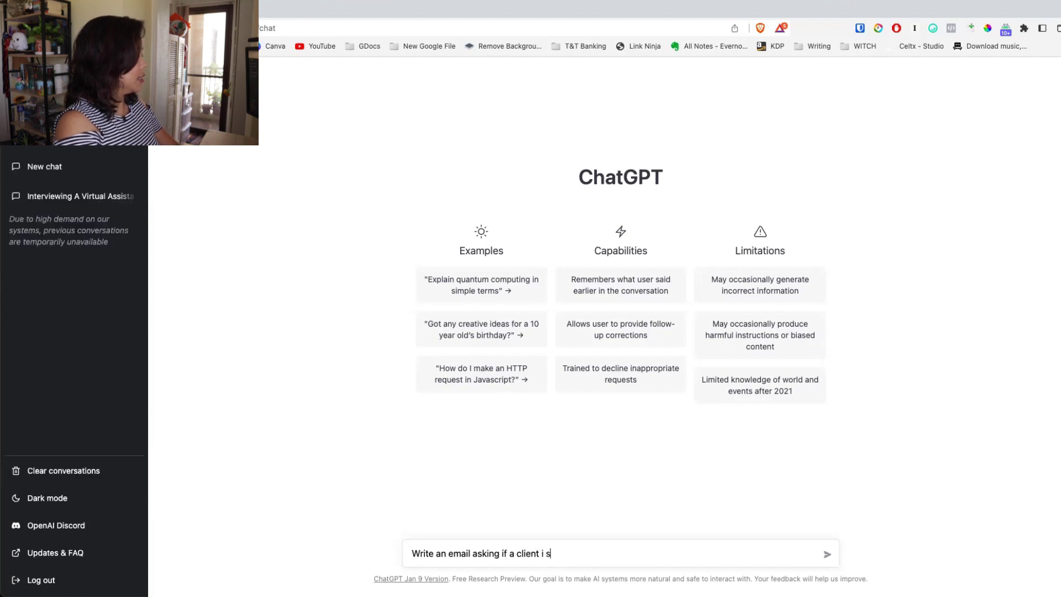
{"action": "type", "text": "interested in virtual assista"}
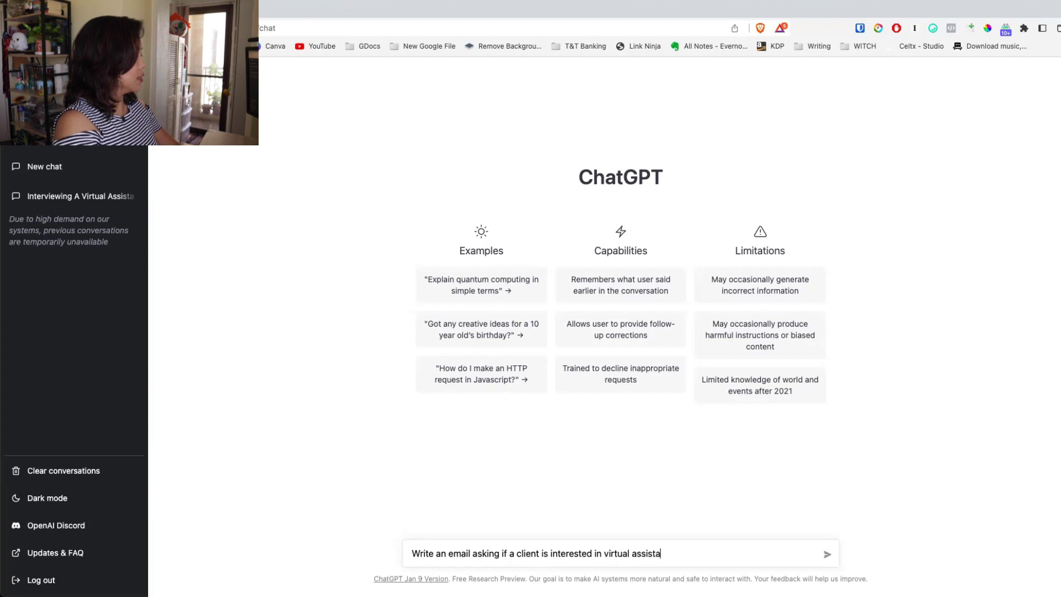
{"action": "type", "text": "nt services"}
{"action": "key", "text": "Return"}
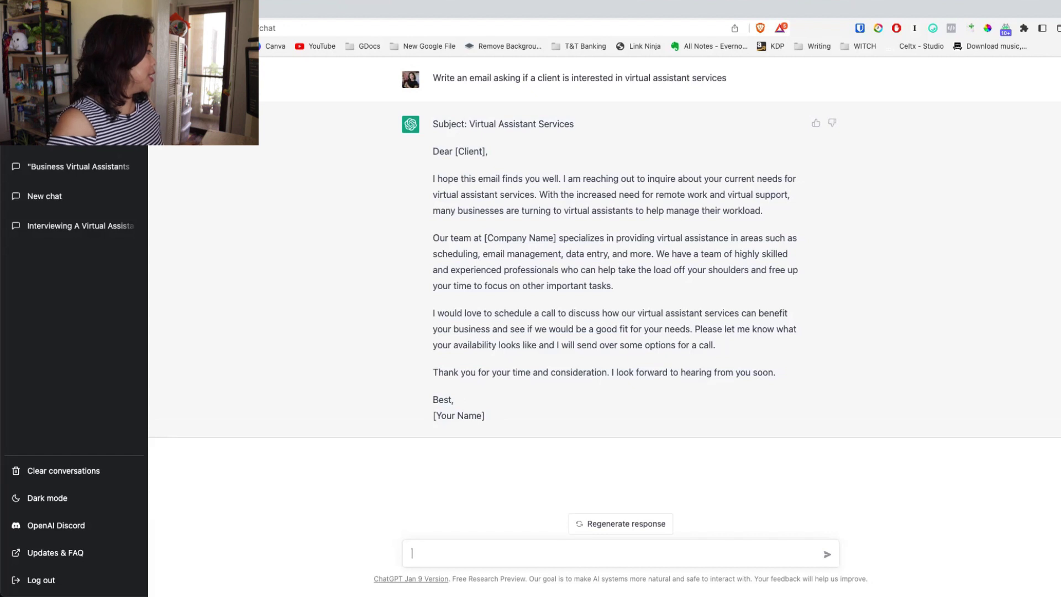
- Ask for a reply to that email with the prompt "Write a response from the client's point of view"
{"action": "type", "text": "Write"}
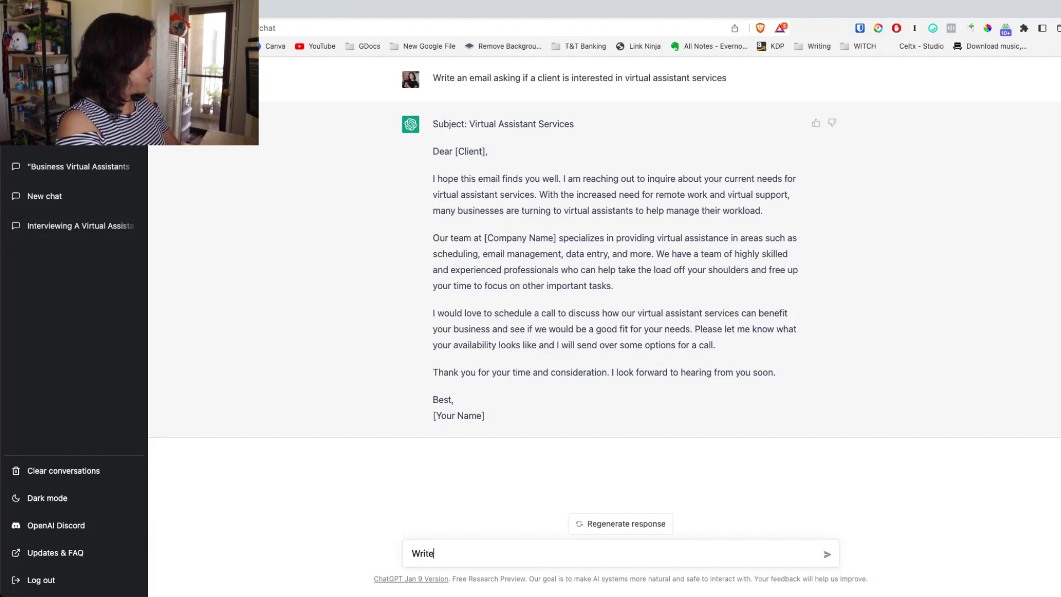
{"action": "type", "text": " a res"}
{"action": "key", "text": "BackSpace"}
{"action": "type", "text": "response"}
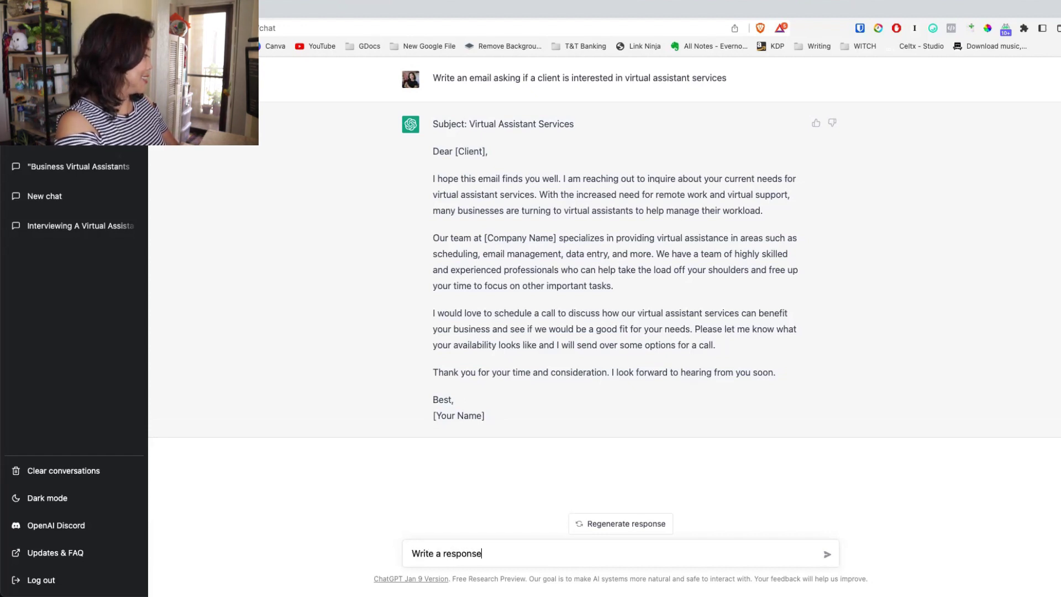
{"action": "type", "text": " from the client"}
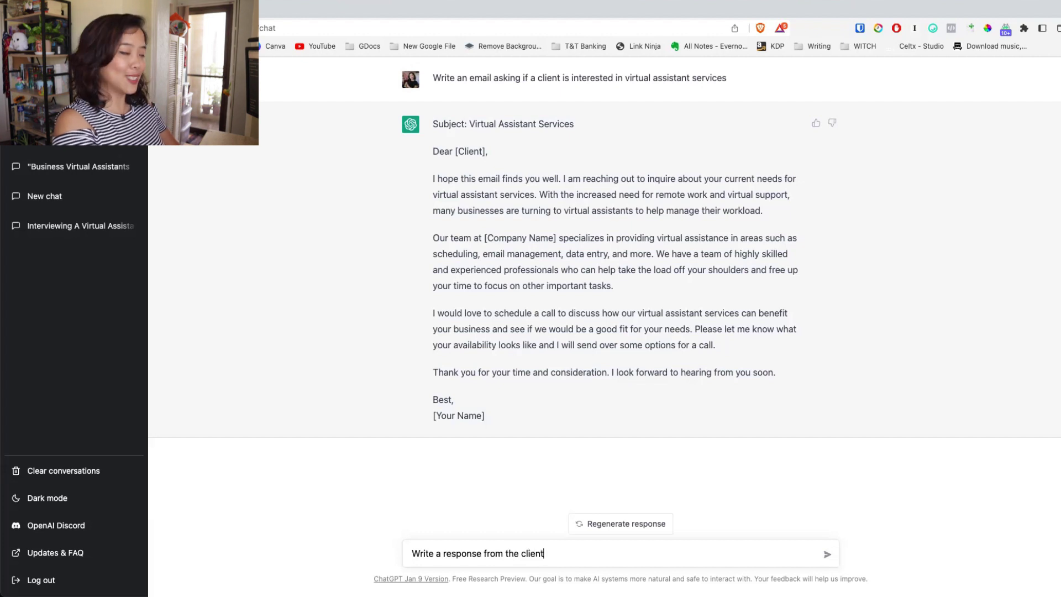
{"action": "type", "text": "'s point of view"}
{"action": "key", "text": "Return"}
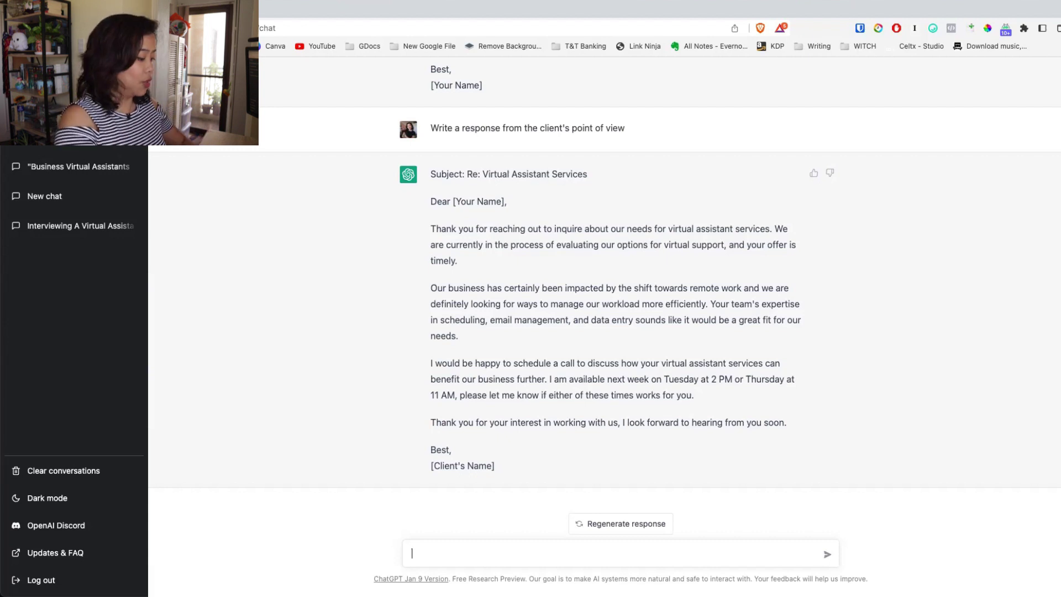
- Request "write a follow up email for the virtual assistant looking for a client", and refine it with "Make it sound funnier"
{"action": "type", "text": "te a follow up"}
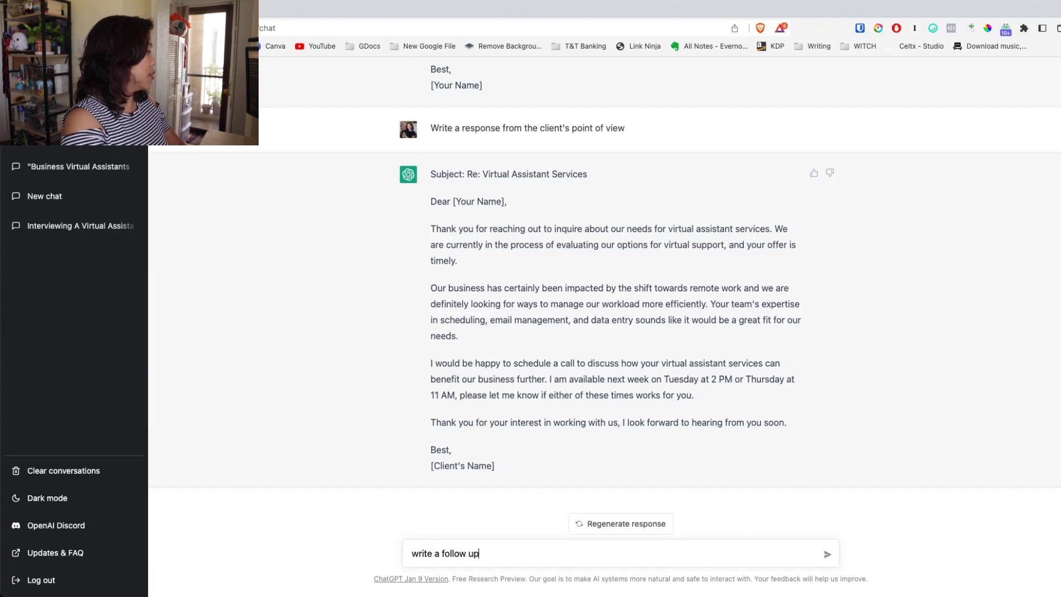
{"action": "type", "text": " email for the virtual assistant looking for a cli"}
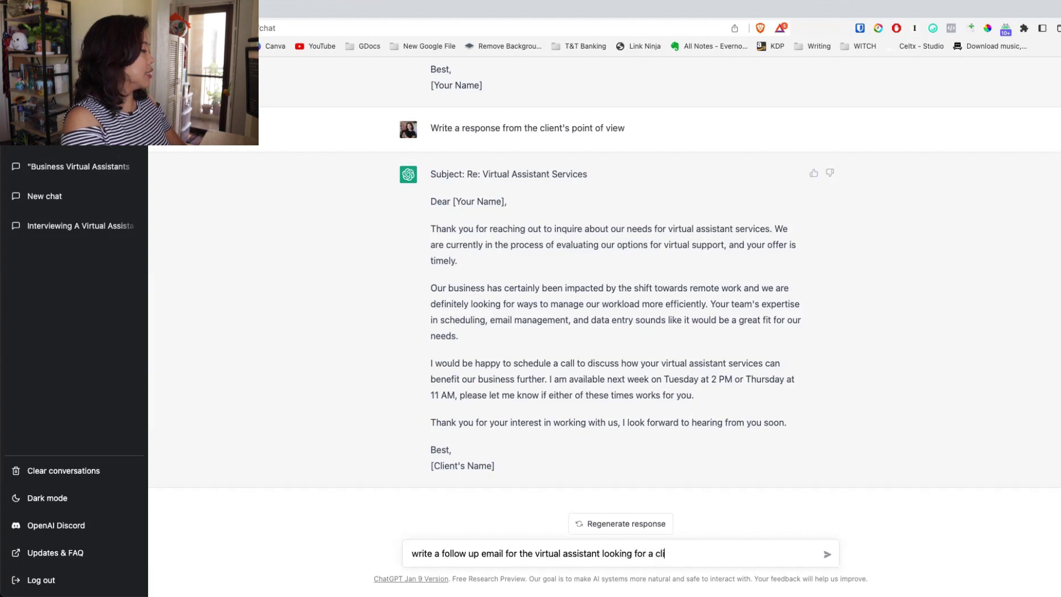
{"action": "type", "text": "ent"}
{"action": "key", "text": "Return"}
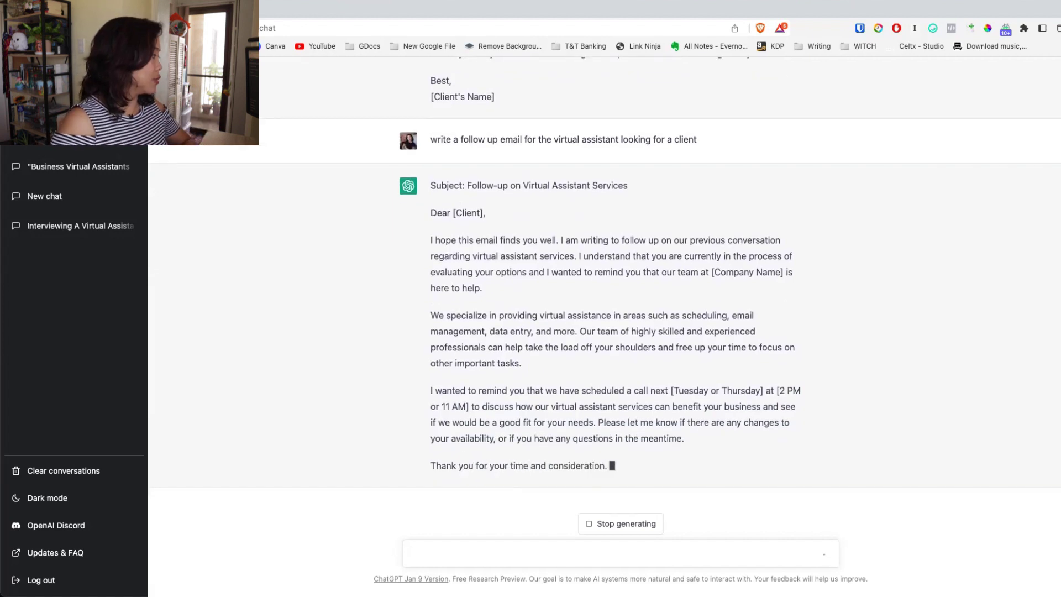
{"action": "type", "text": "Make it sound funnier"}
{"action": "key", "text": "Return"}
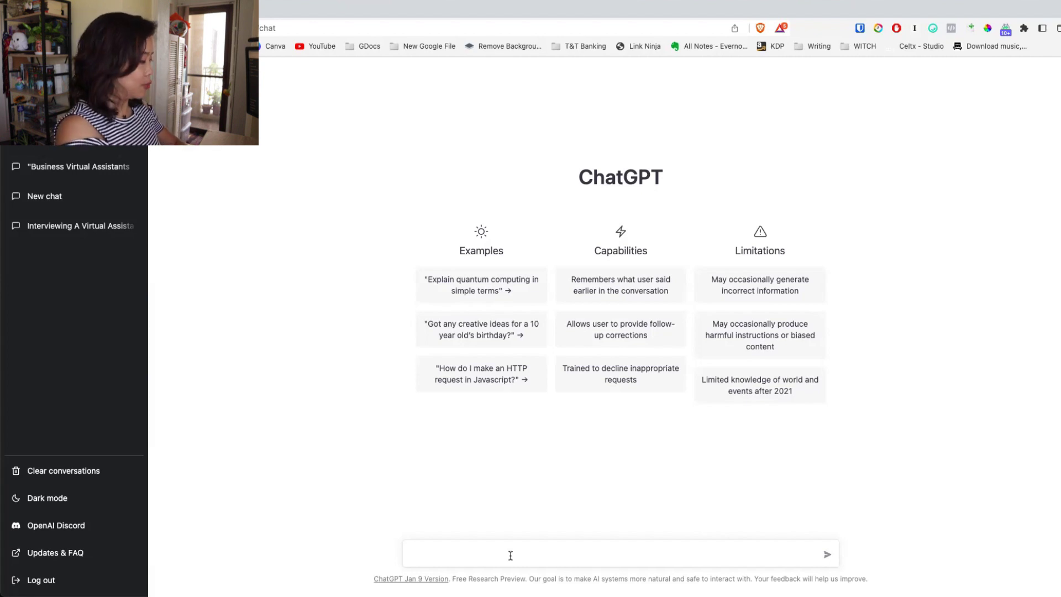
- In a new chat, submit "create a template on sending a daily report on what was done, what still has to be done, and what's for review"
{"action": "type", "text": "create a template on sending a daily repor"}
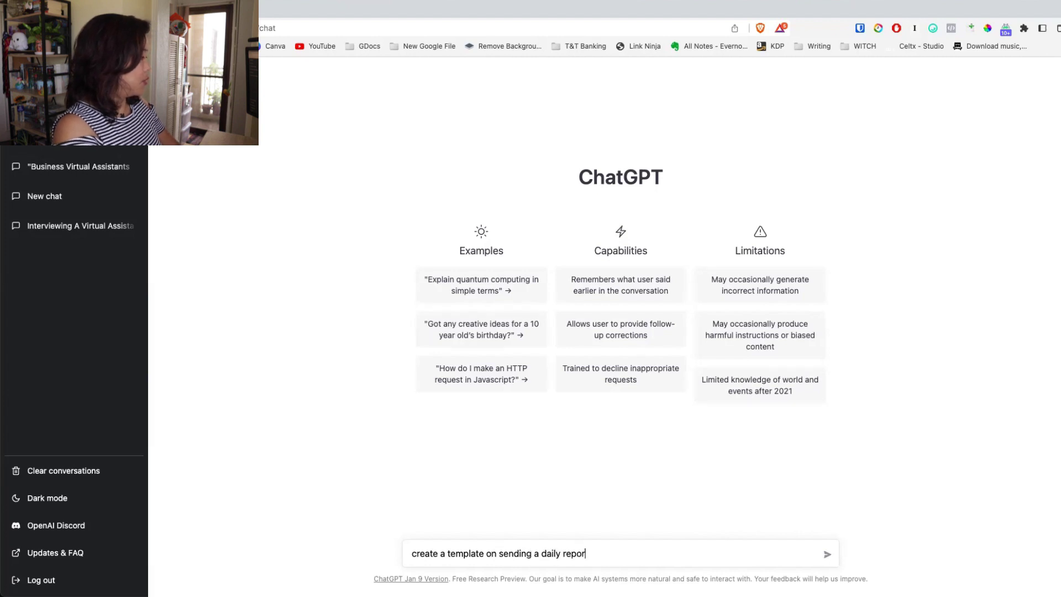
{"action": "type", "text": "t on what was "}
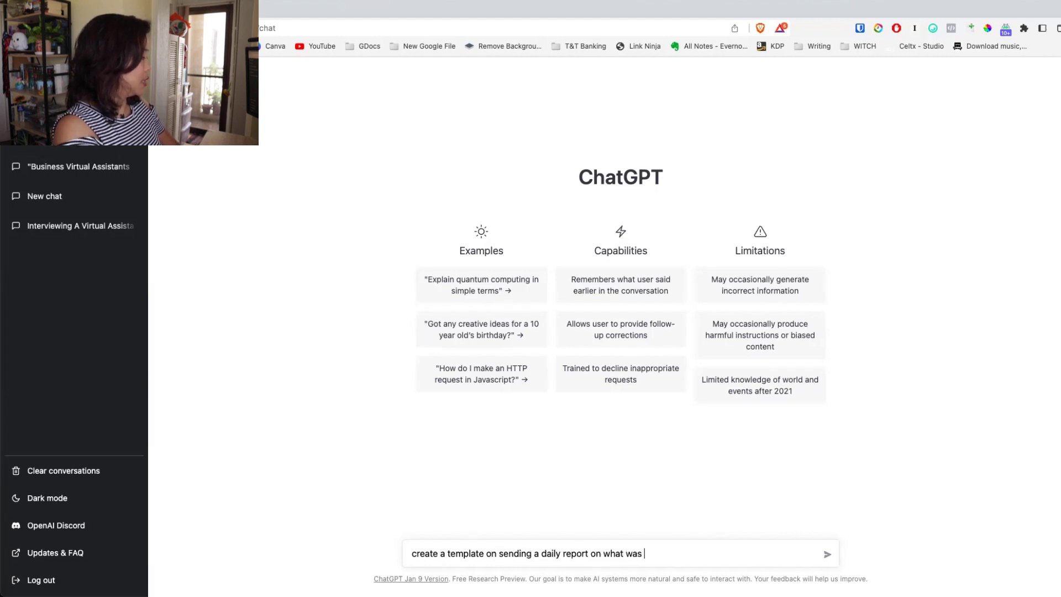
{"action": "type", "text": "done, what still has to b"}
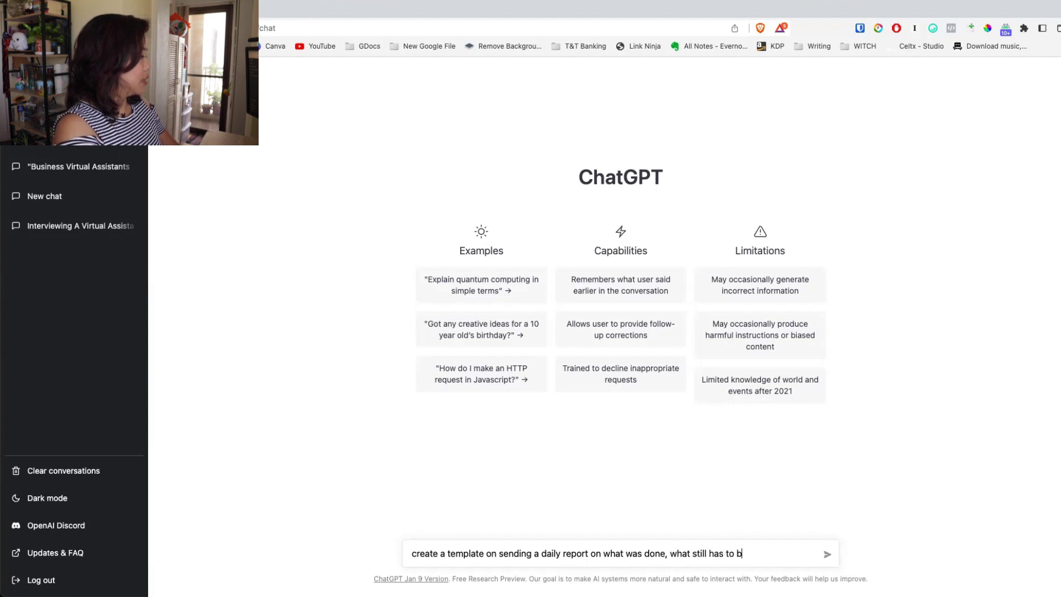
{"action": "type", "text": "e done, and what's for review"}
{"action": "key", "text": "Return"}
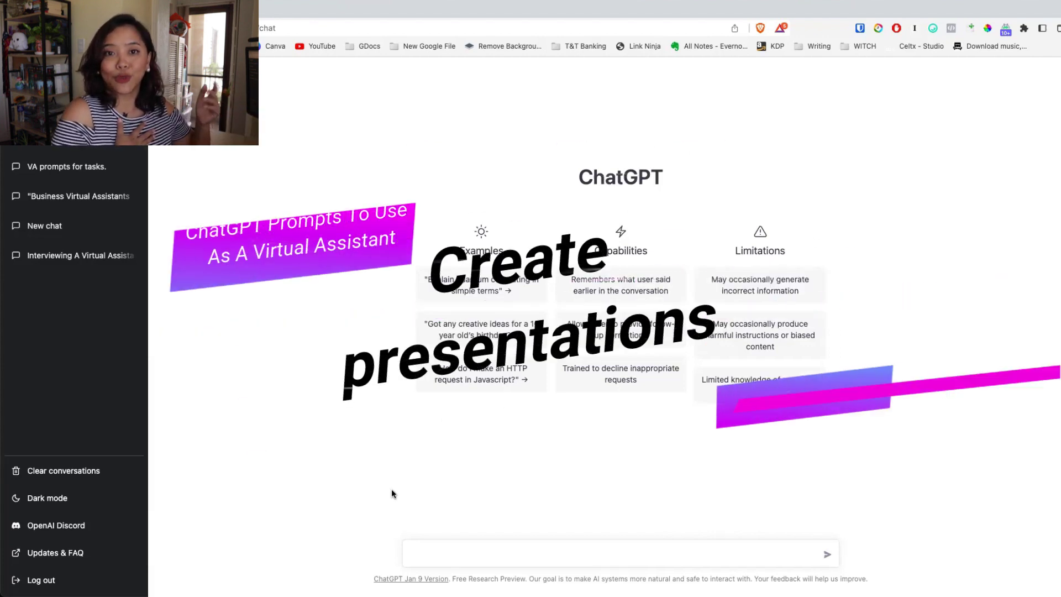
- In a new chat, submit "create 3-5 slides of a presentation on why you should become a virtual assistant"
{"action": "left_click", "coordinate": [427, 546]}
{"action": "type", "text": "create 3"}
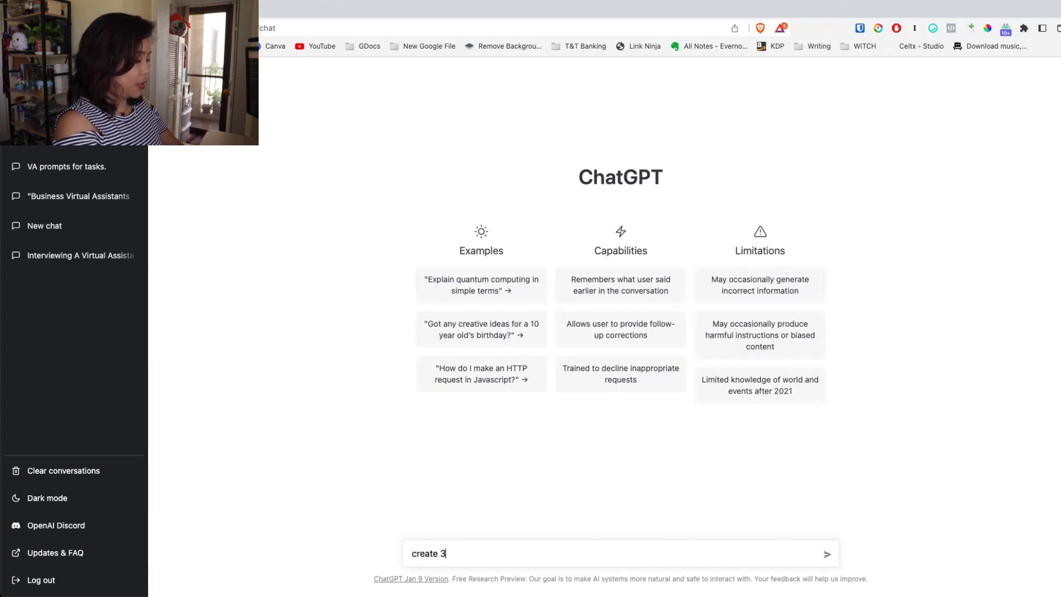
{"action": "type", "text": "-5 slides of a presentation on why you should become "}
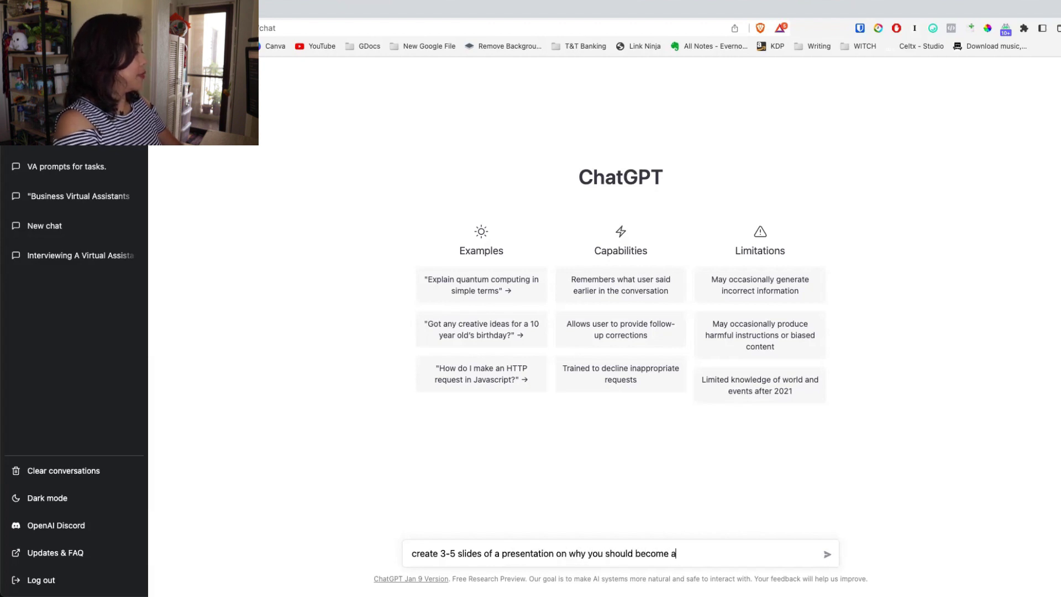
{"action": "type", "text": "a virtual assistant"}
{"action": "key", "text": "Return"}
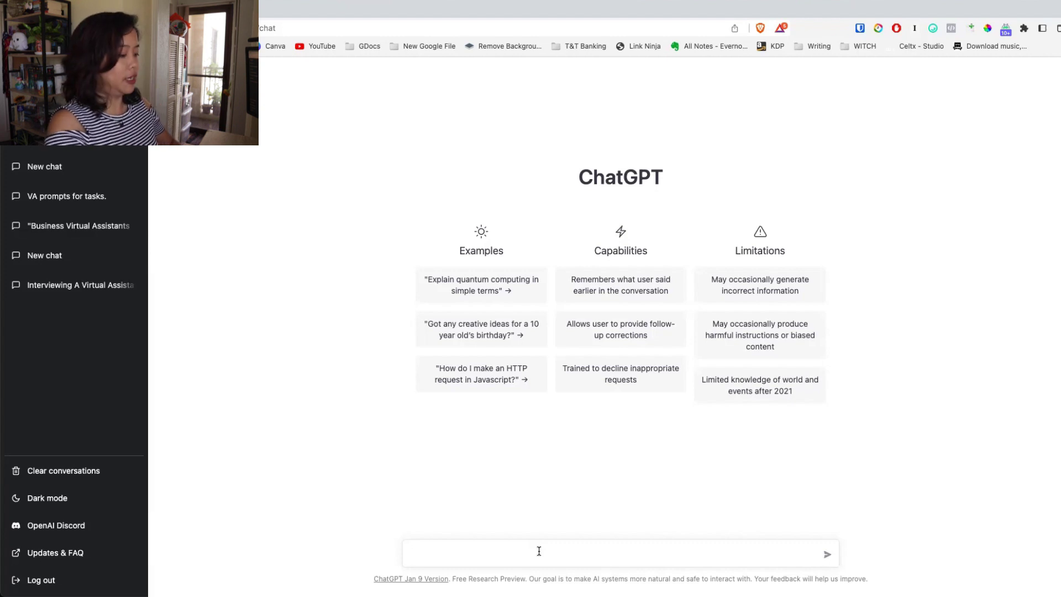
- In a new chat, ask "how to manage a client's email as a virtual assistant"
{"action": "type", "text": "how to manag"}
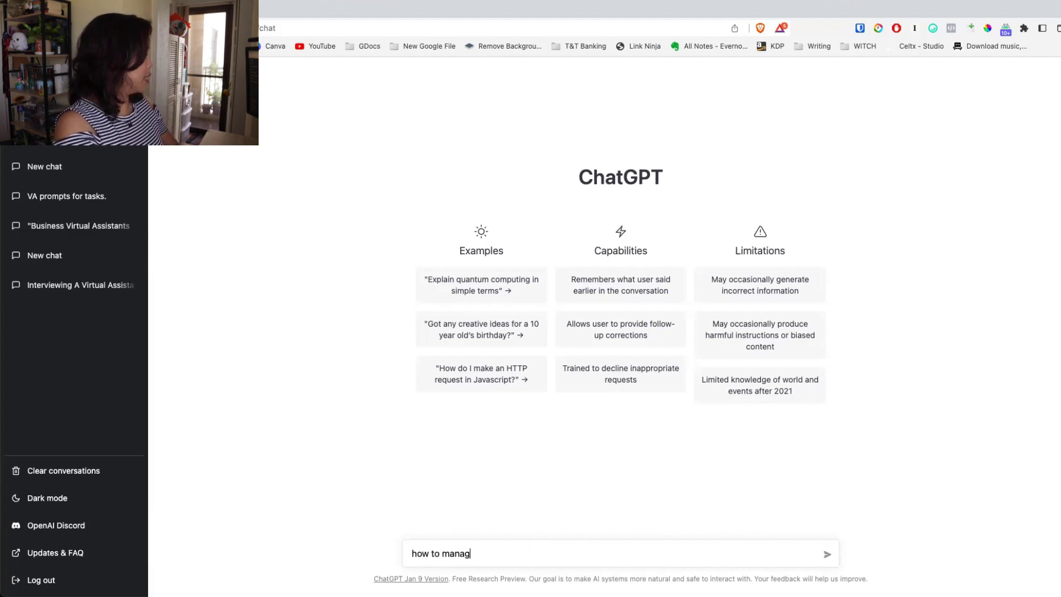
{"action": "type", "text": "e a client's email as a virtual assistant"}
{"action": "key", "text": "Return"}
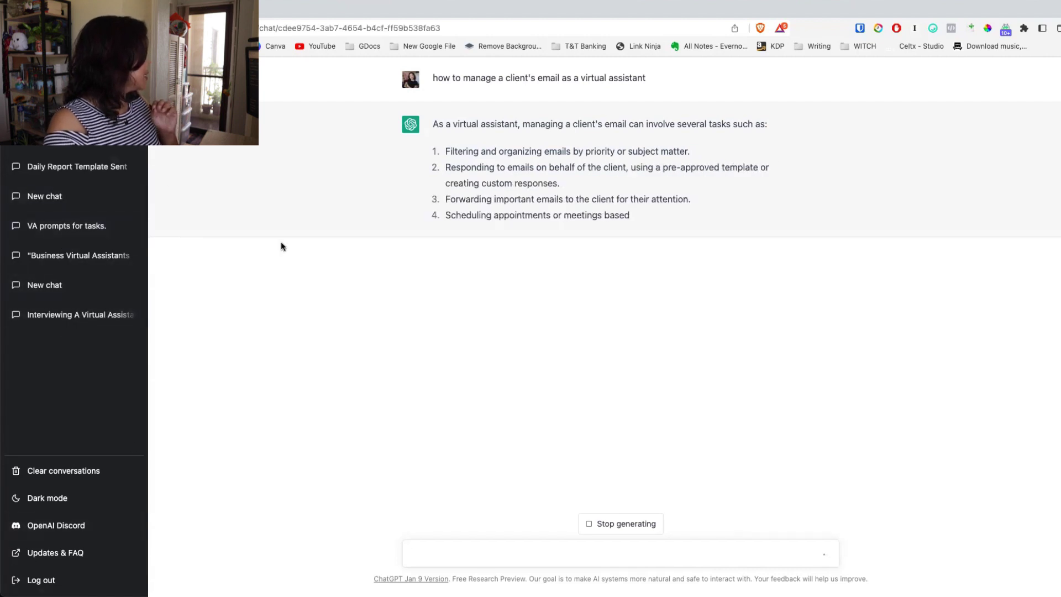
- Reopen the daily report template conversation and submit "create a template for standard operating procedures" there
{"action": "left_click", "coordinate": [110, 196]}
{"action": "left_click", "coordinate": [84, 173]}
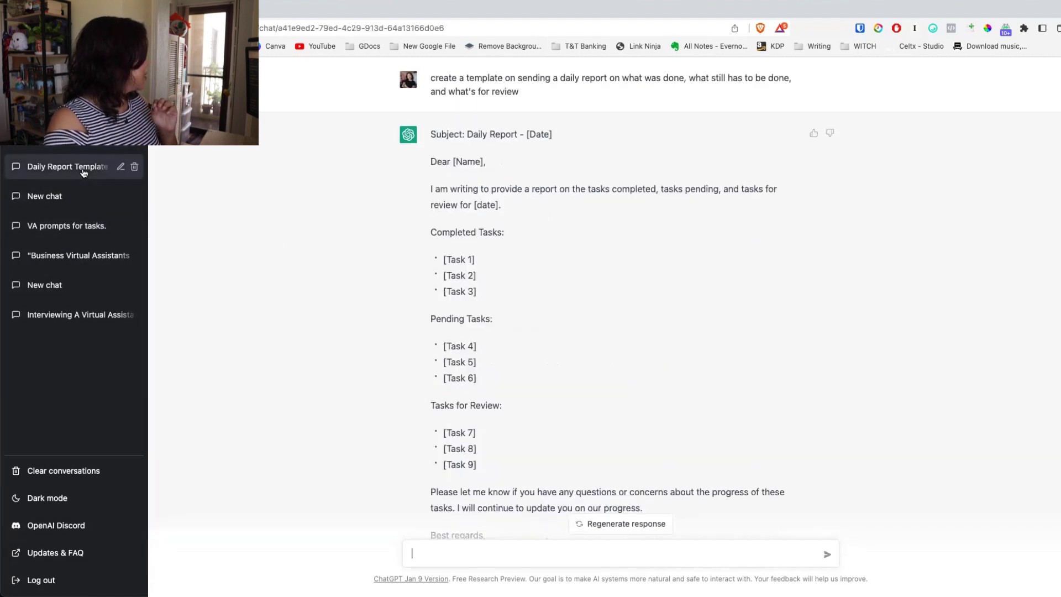
{"action": "left_click", "coordinate": [512, 545]}
{"action": "type", "text": "create a template for standard operating p"}
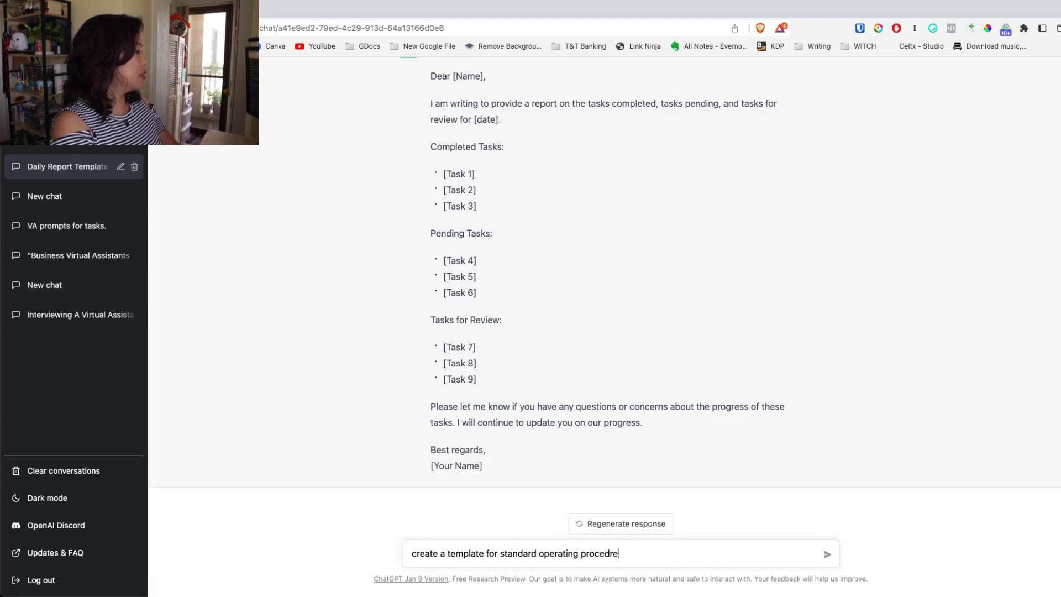
{"action": "type", "text": "rocedures"}
{"action": "key", "text": "Return"}
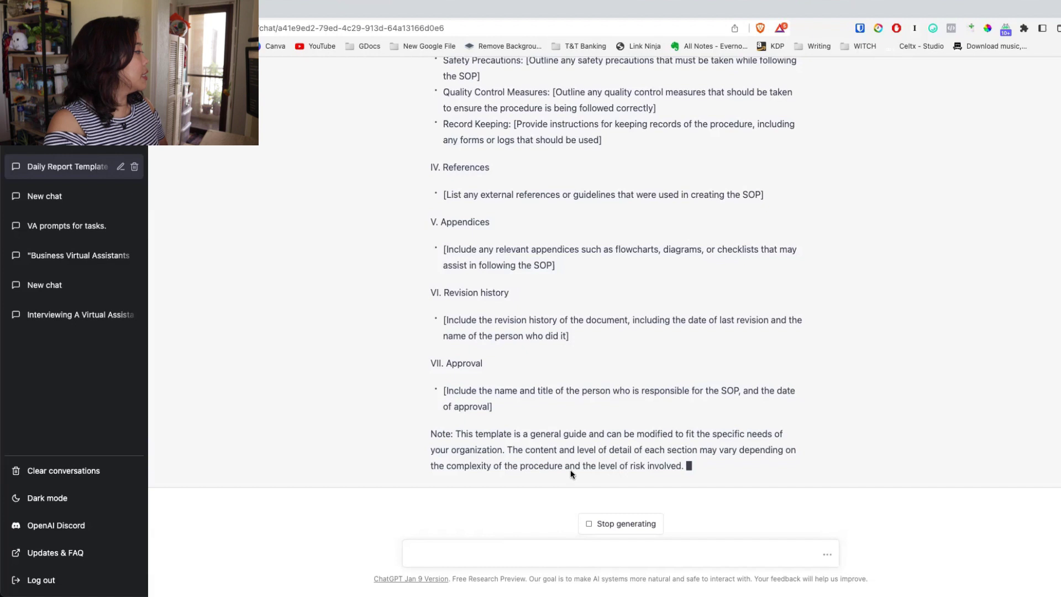
- Review the section headings of the generated Standard Operating Procedures template, from Introduction through Appendices
{"action": "scroll", "coordinate": [571, 474], "scroll_direction": "up", "scroll_amount": 3}
{"action": "scroll", "coordinate": [571, 474], "scroll_direction": "up", "scroll_amount": 3}
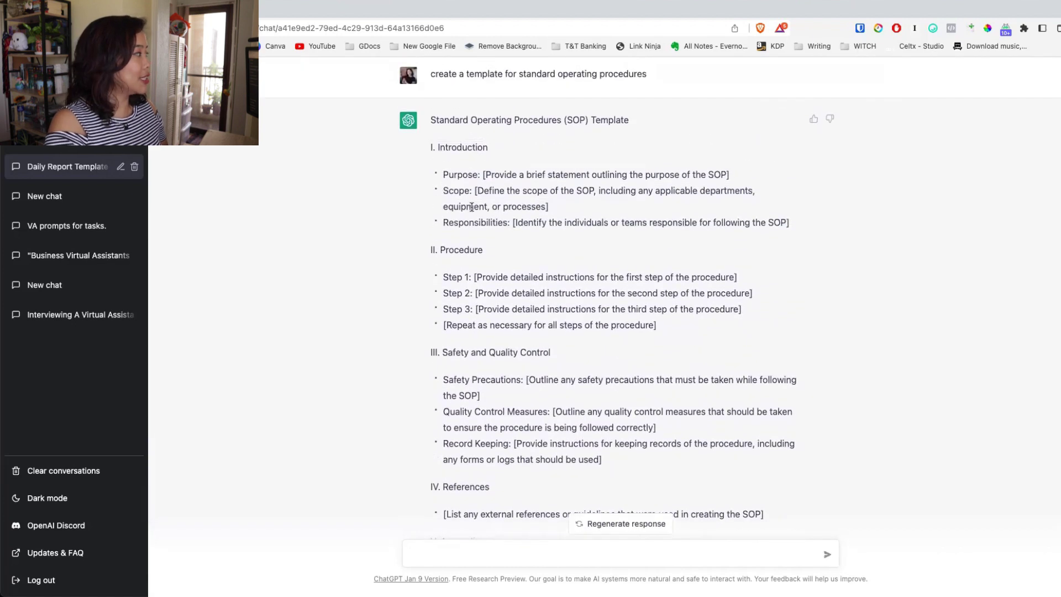
{"action": "left_click_drag", "start_coordinate": [431, 149], "coordinate": [487, 148]}
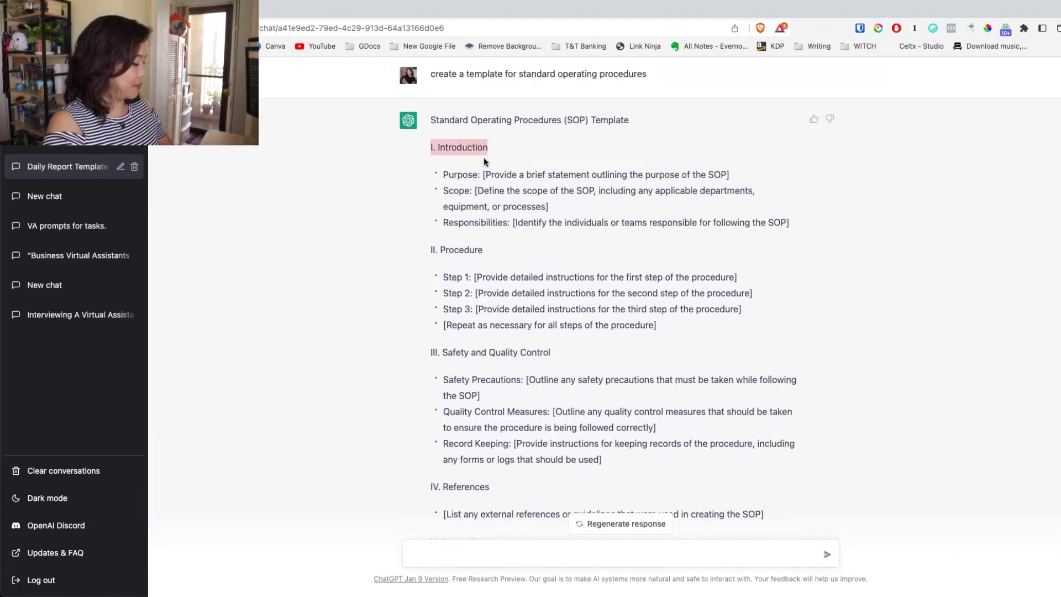
{"action": "left_click_drag", "start_coordinate": [480, 257], "coordinate": [421, 253]}
{"action": "left_click", "coordinate": [504, 325]}
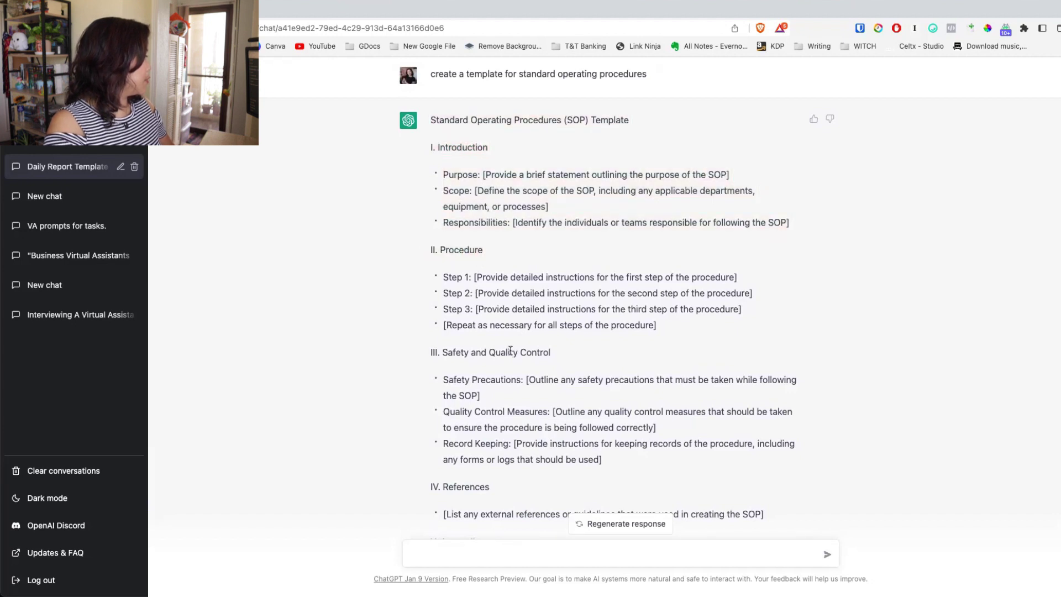
{"action": "scroll", "coordinate": [508, 348], "scroll_direction": "down", "scroll_amount": 2}
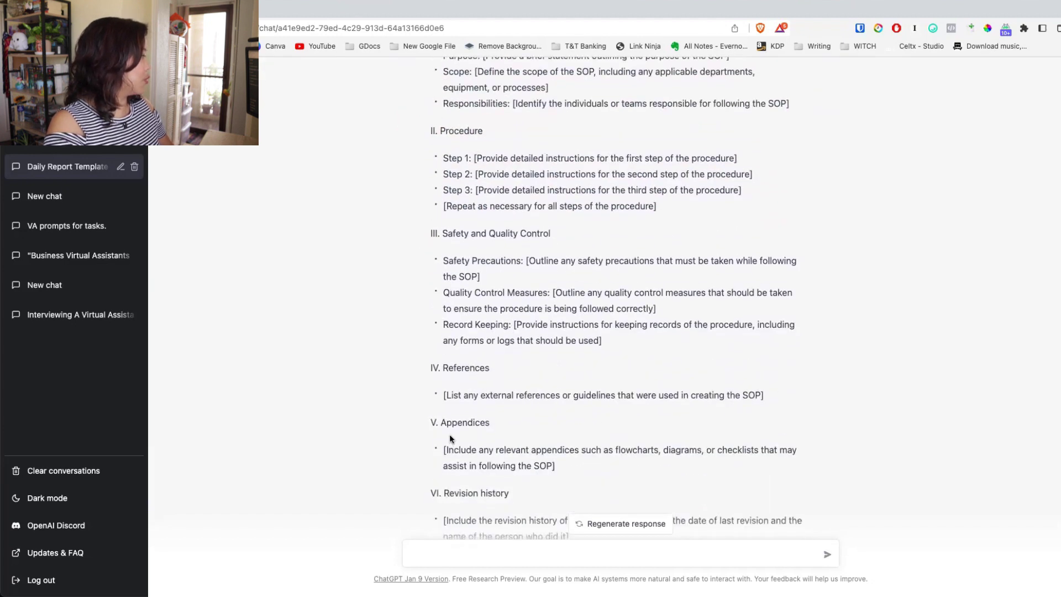
{"action": "scroll", "coordinate": [461, 175], "scroll_direction": "up", "scroll_amount": 6}
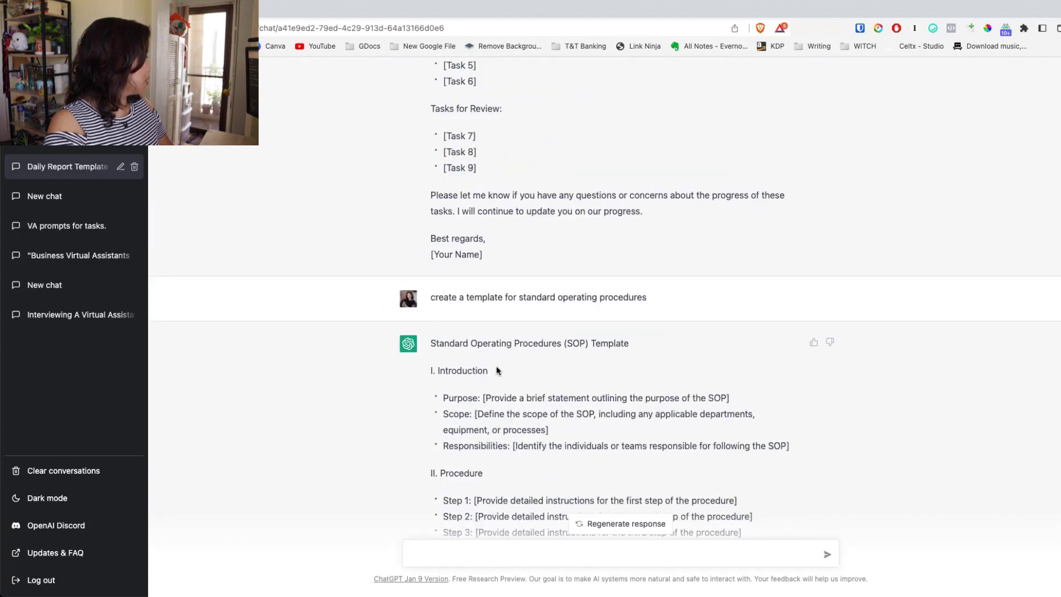
- Copy the heading "I. Introduction" from the SOP template into a new draft message, followed by a line break
{"action": "left_click_drag", "start_coordinate": [499, 372], "coordinate": [427, 375]}
{"action": "key", "text": "super+c"}
{"action": "left_click", "coordinate": [517, 564]}
{"action": "key", "text": "super+v"}
{"action": "key", "text": "shift+Return"}
- Copy the heading "II. Procedure" onto the line directly below "I. Introduction" in the draft, without a blank line between them
{"action": "scroll", "coordinate": [481, 467], "scroll_direction": "down", "scroll_amount": 1}
{"action": "left_click_drag", "start_coordinate": [483, 470], "coordinate": [432, 466]}
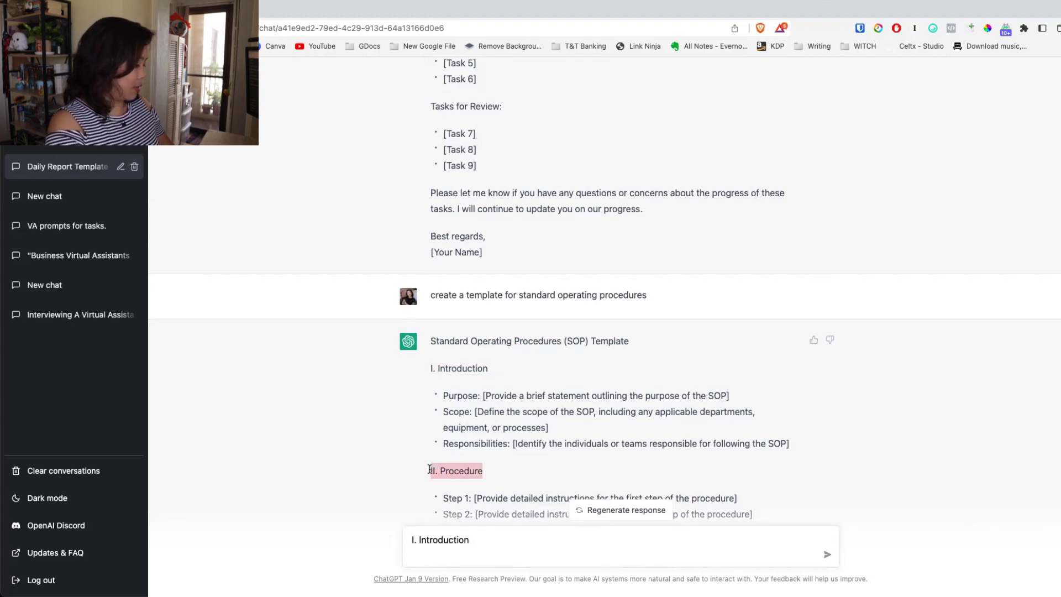
{"action": "key", "text": "super+c"}
{"action": "left_click", "coordinate": [437, 556]}
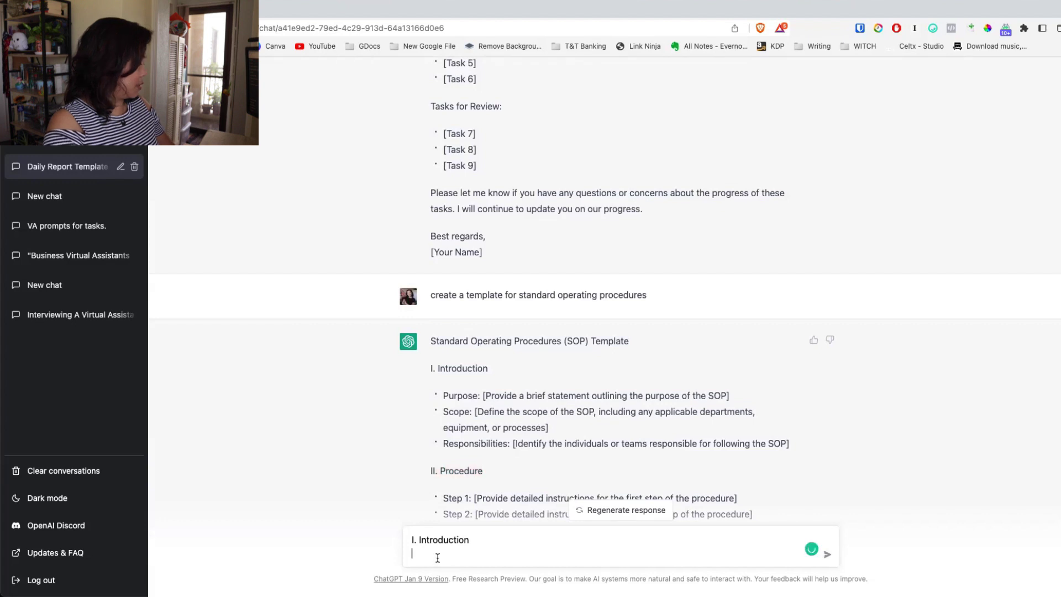
{"action": "key", "text": "shift+Return"}
{"action": "key", "text": "super+v"}
{"action": "key", "text": "Up"}
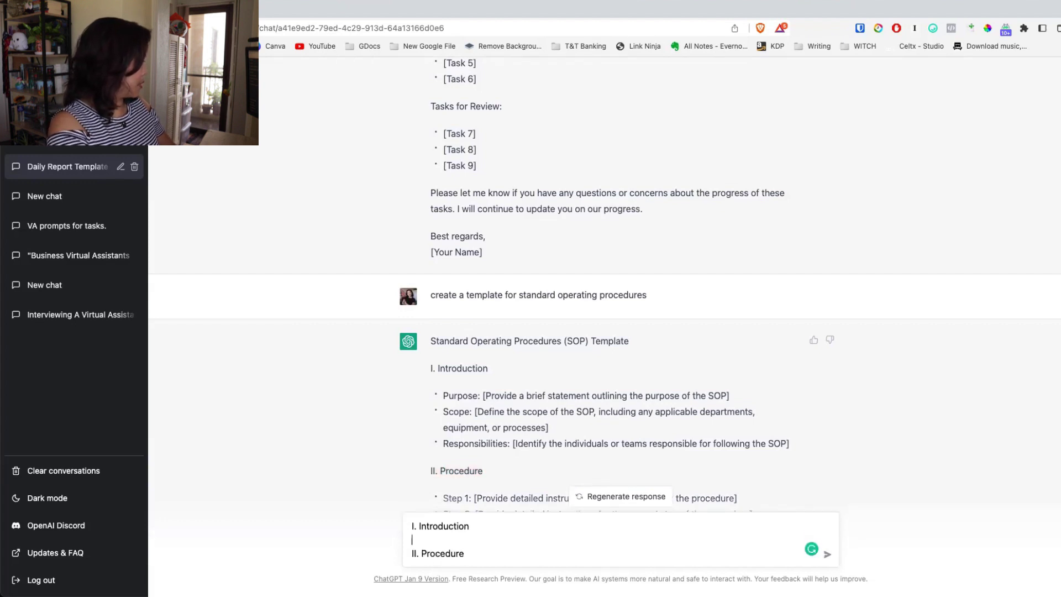
{"action": "key", "text": "BackSpace"}
{"action": "key", "text": "shift+Return"}
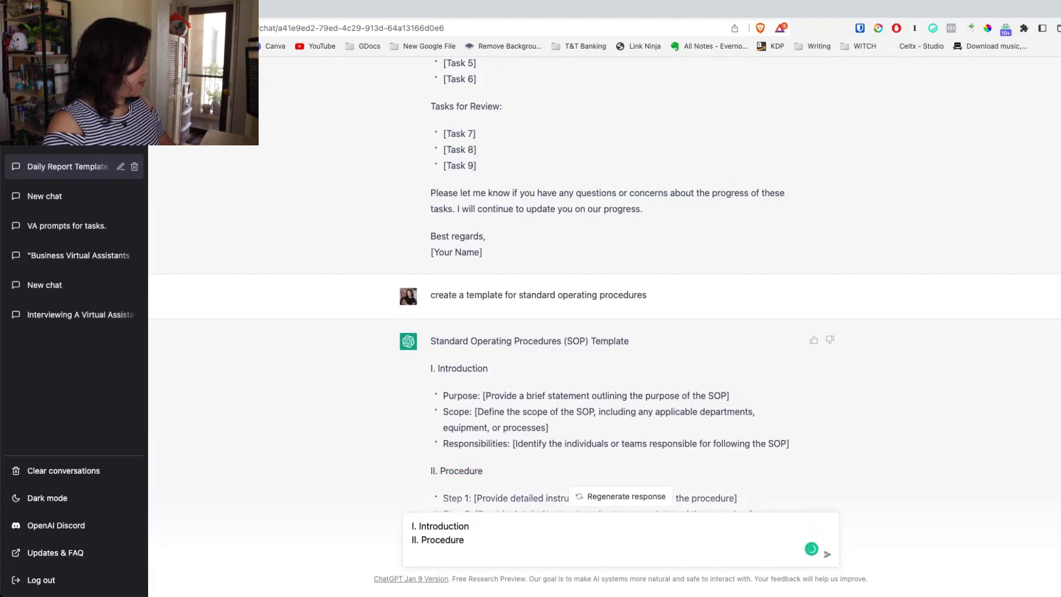
- Add the line "III. Tools You Need" to the draft outline, followed by the heading "IV. References" copied from the SOP template
{"action": "scroll", "coordinate": [530, 485], "scroll_direction": "down", "scroll_amount": 5}
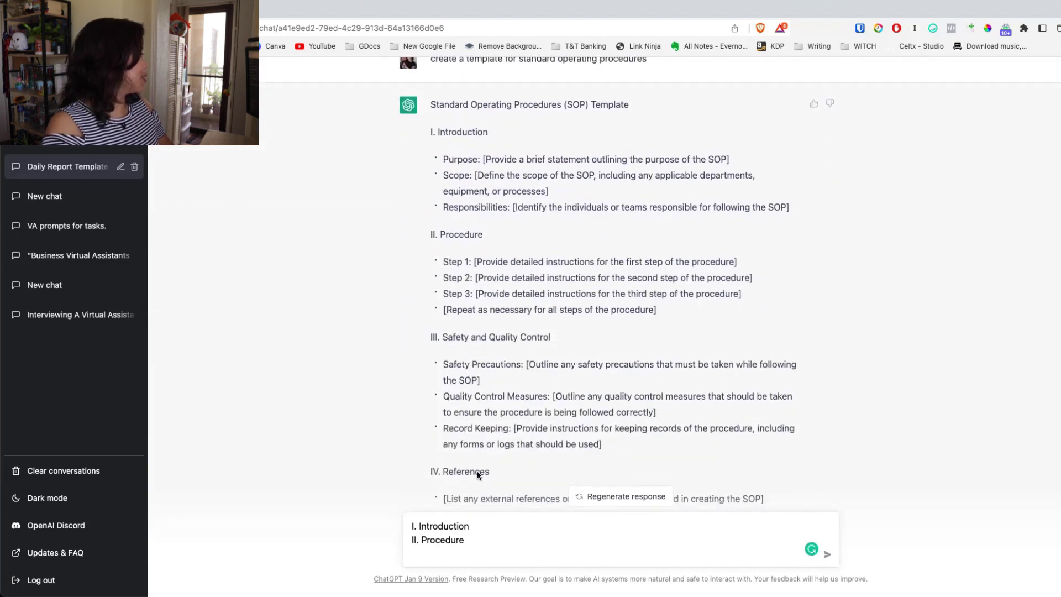
{"action": "left_click_drag", "start_coordinate": [493, 472], "coordinate": [424, 473]}
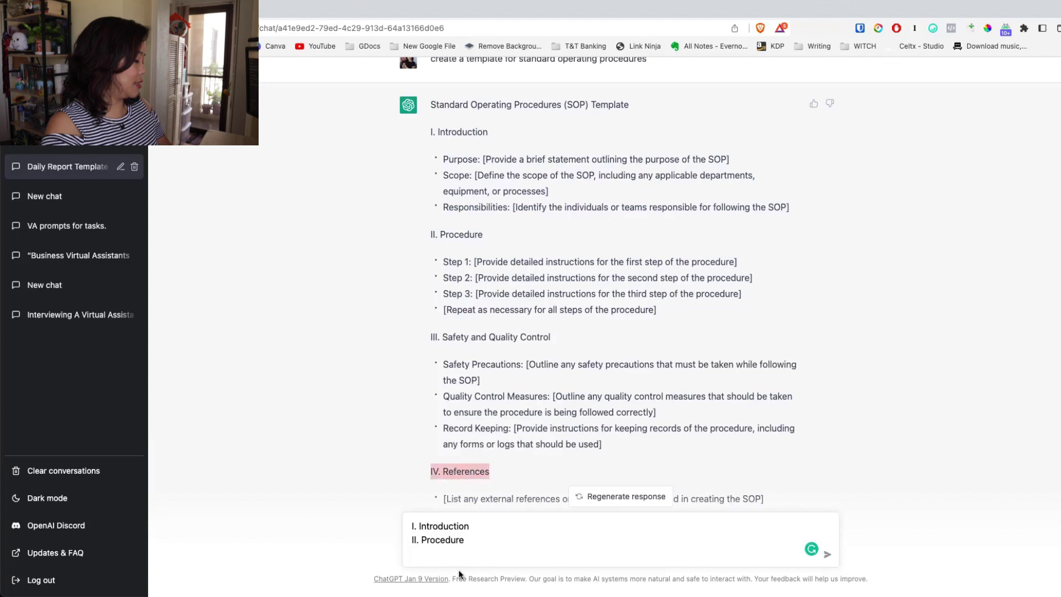
{"action": "left_click", "coordinate": [433, 556]}
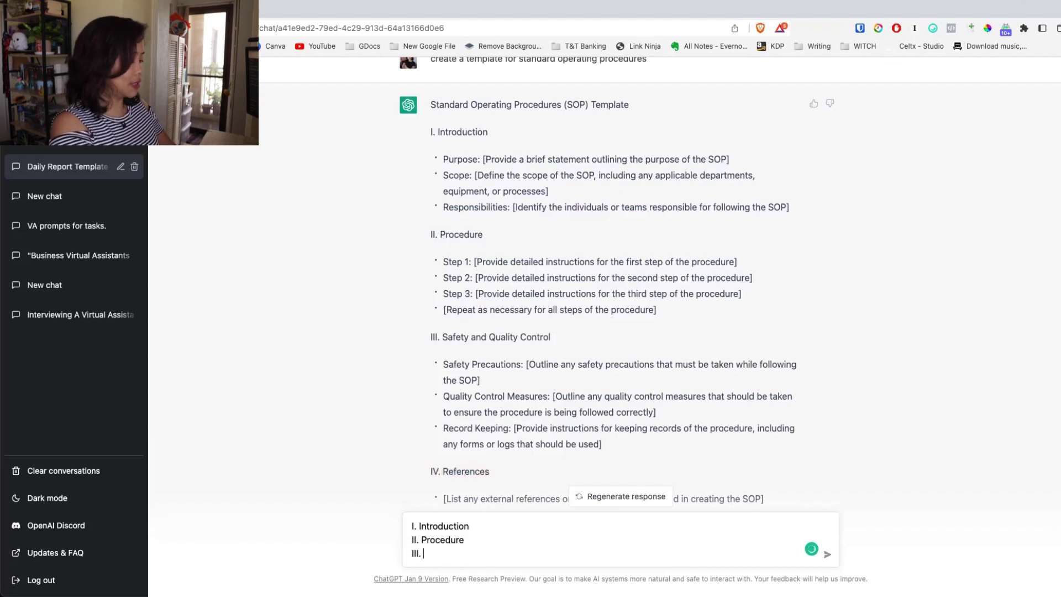
{"action": "type", "text": "III. Tools You"}
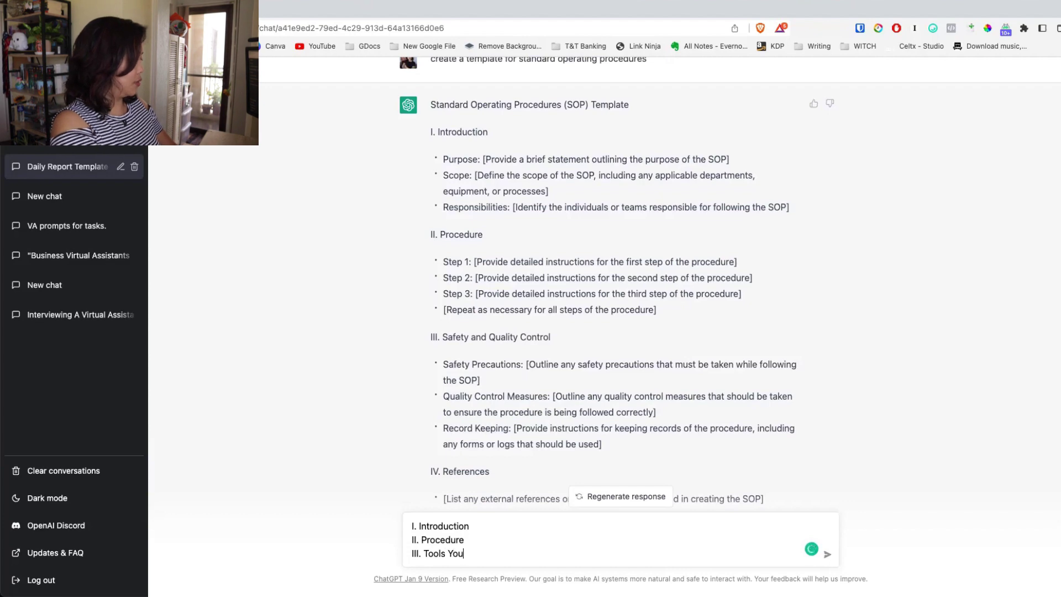
{"action": "type", "text": " Need"}
{"action": "key", "text": "shift+Return"}
{"action": "key", "text": "super+v"}
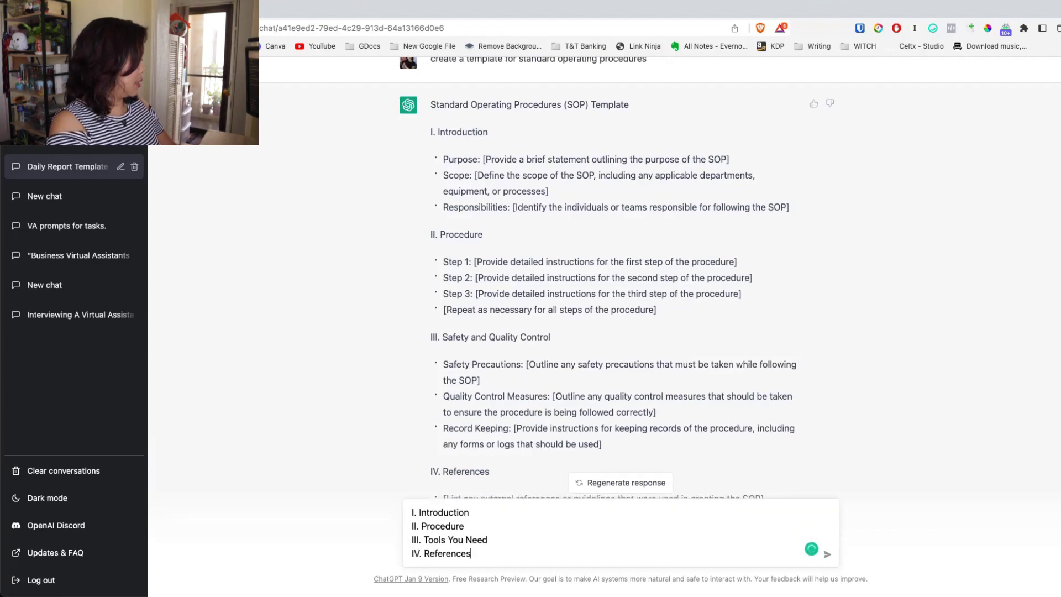
- Remove the whole four-heading outline from the draft and start a prompt beginning "writ" in the conversation about managing a client's email
{"action": "scroll", "coordinate": [534, 392], "scroll_direction": "down", "scroll_amount": 5}
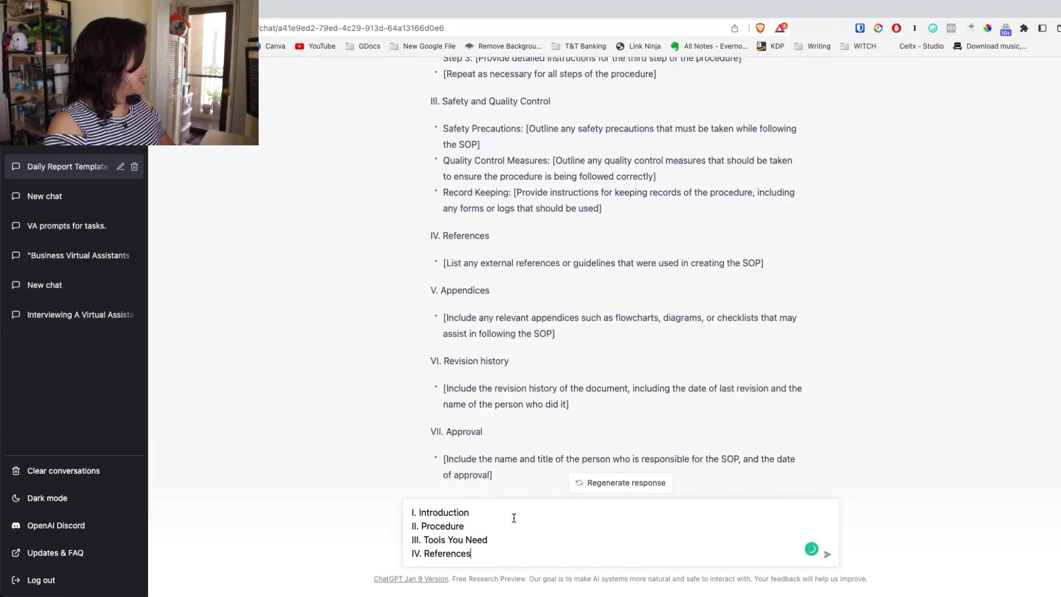
{"action": "key", "text": "super+a"}
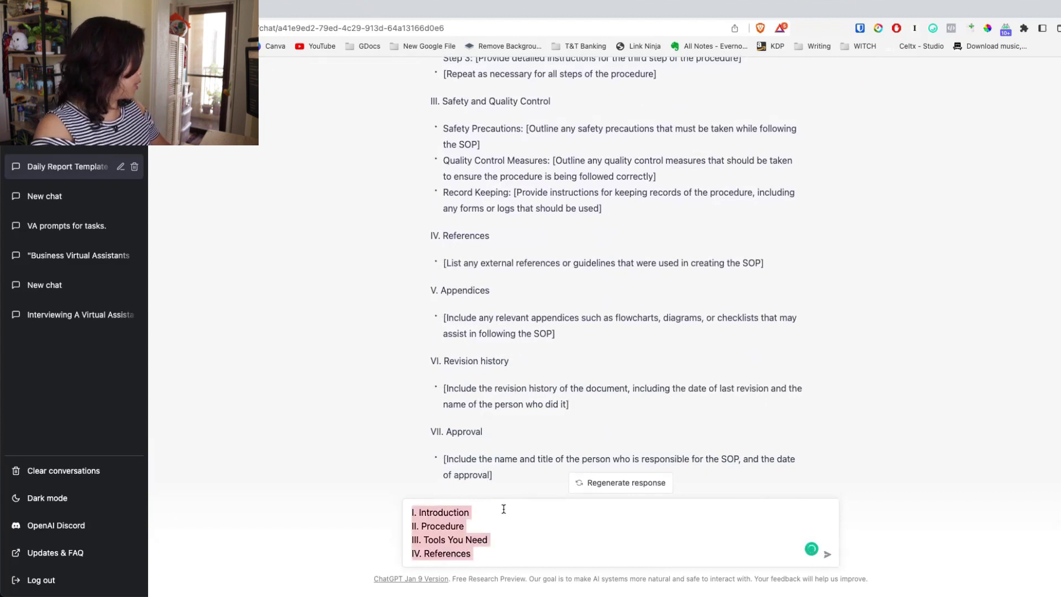
{"action": "key", "text": "BackSpace"}
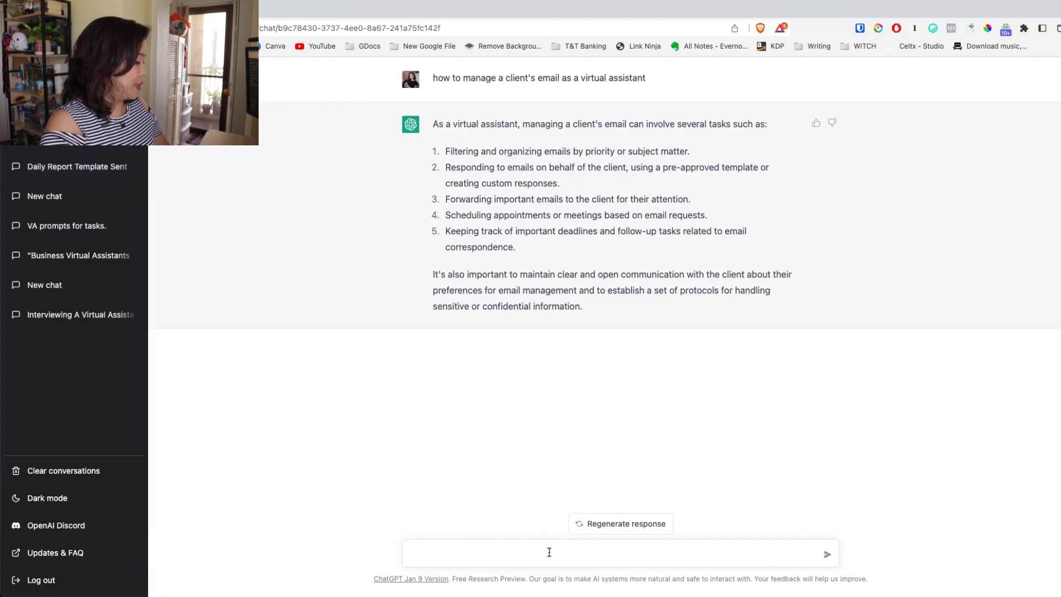
{"action": "type", "text": "writ"}
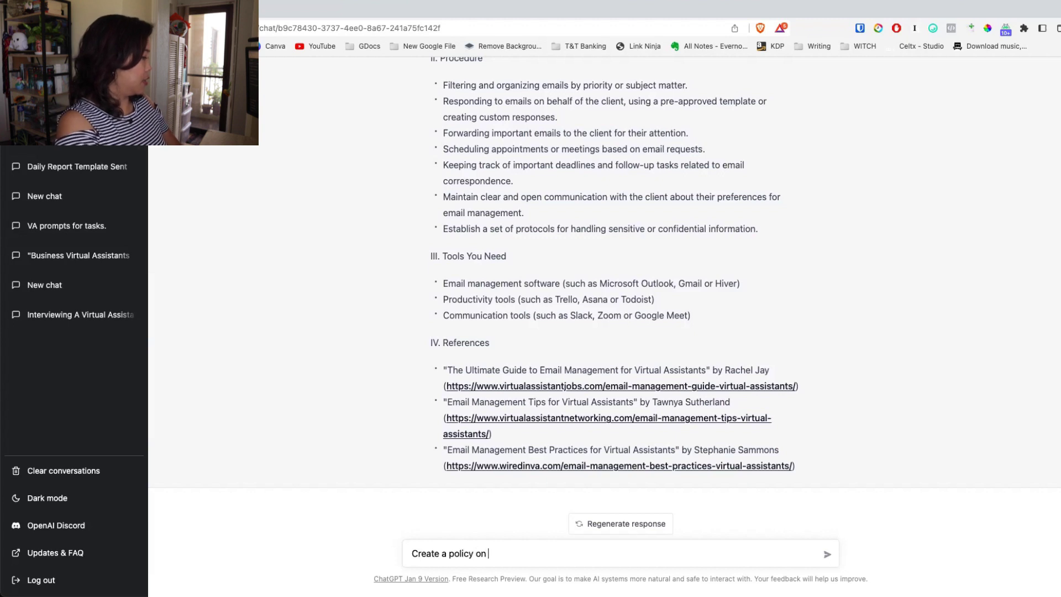
- Submit the prompt "Create a policy on managing an email for a client based on the information above" in the email management conversation
{"action": "type", "text": "ging an email for a client"}
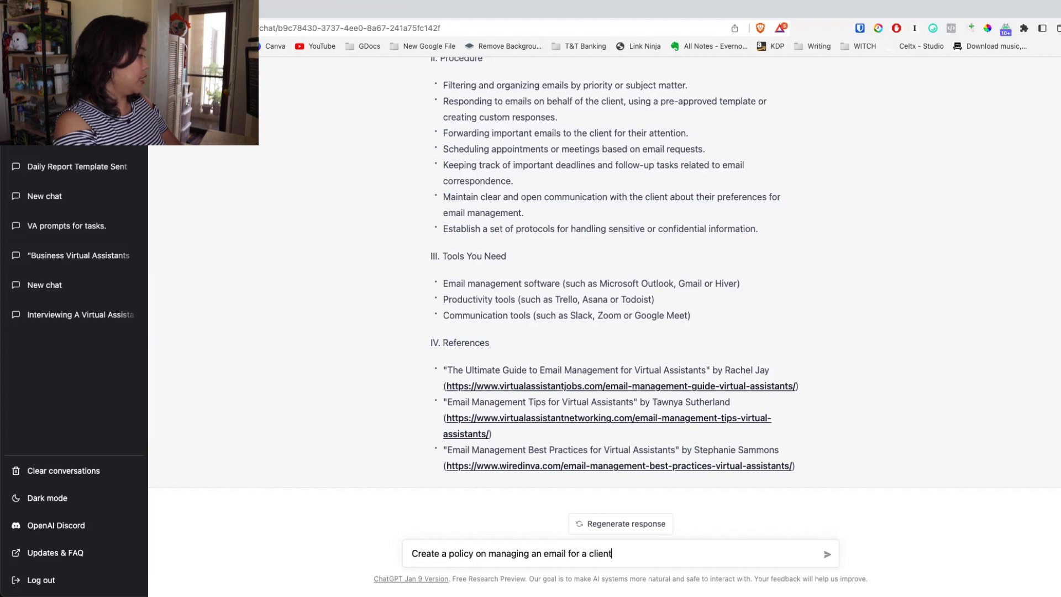
{"action": "type", "text": "rmation"}
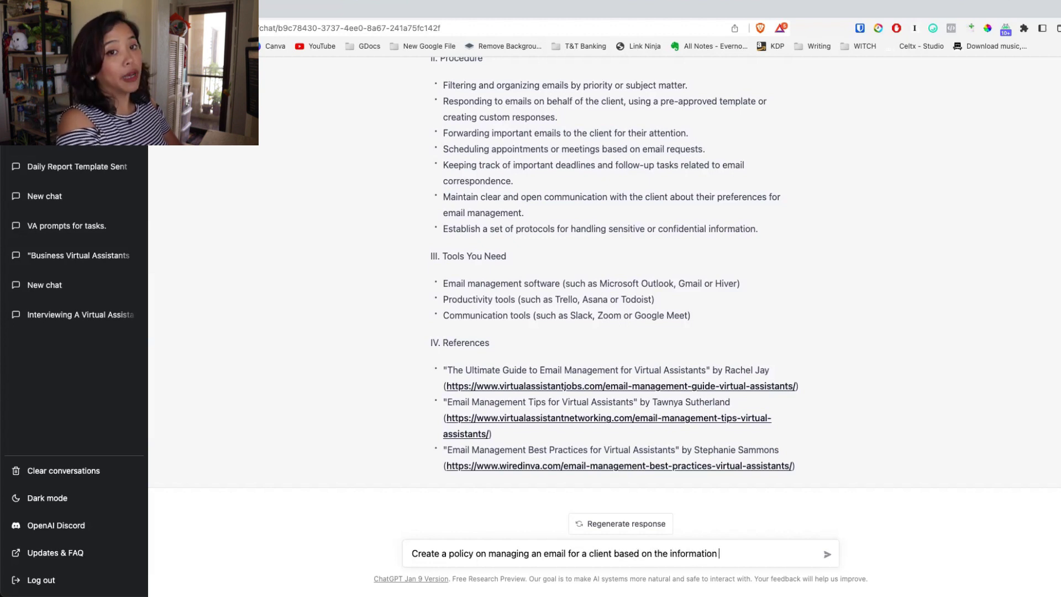
{"action": "type", "text": " above"}
{"action": "key", "text": "Return"}
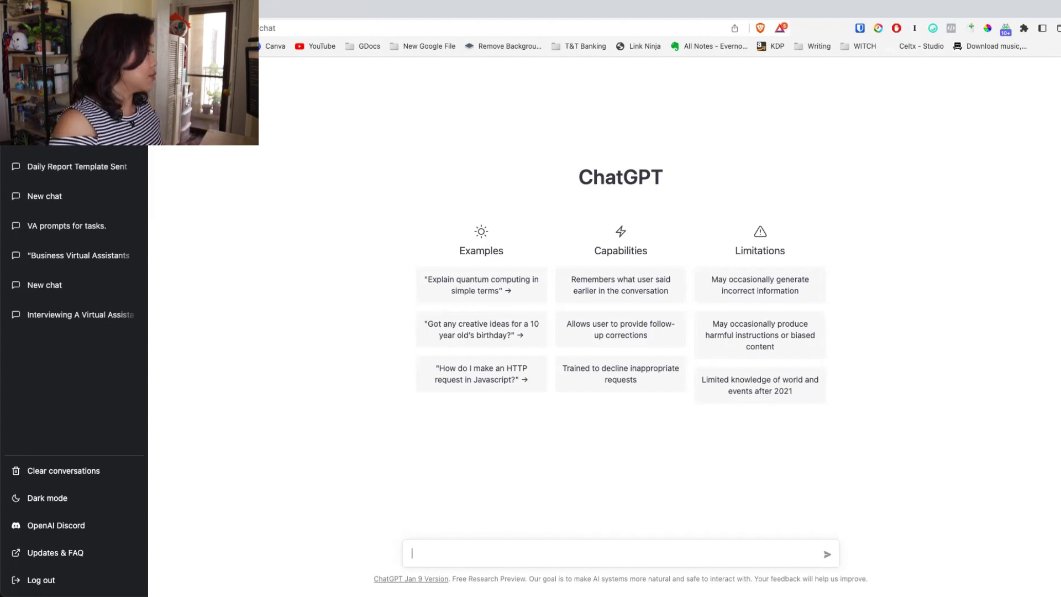
- Submit the prompt "top 12 bottlenecks for becoming a virtual assistant" in a new chat
{"action": "type", "text": "problems for"}
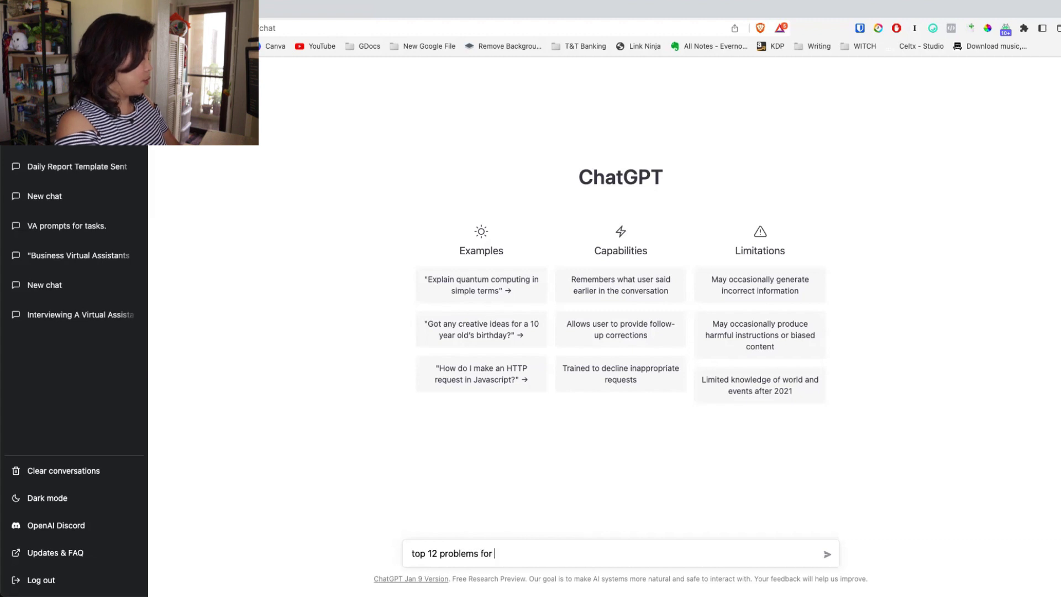
{"action": "type", "text": " becoming a virtual assistant"}
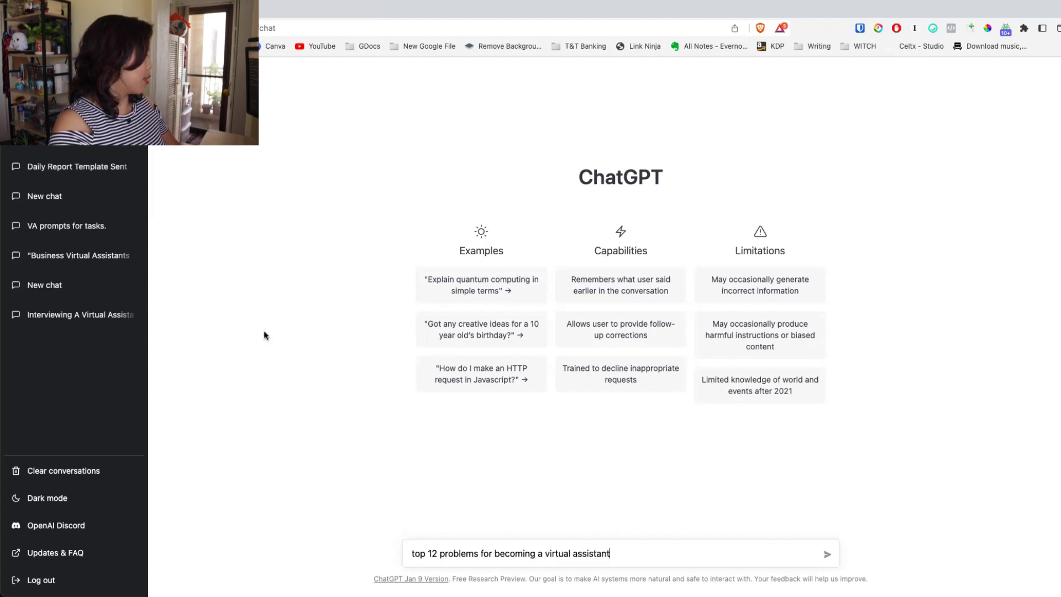
{"action": "double_click", "coordinate": [460, 552]}
{"action": "type", "text": "bottlene"}
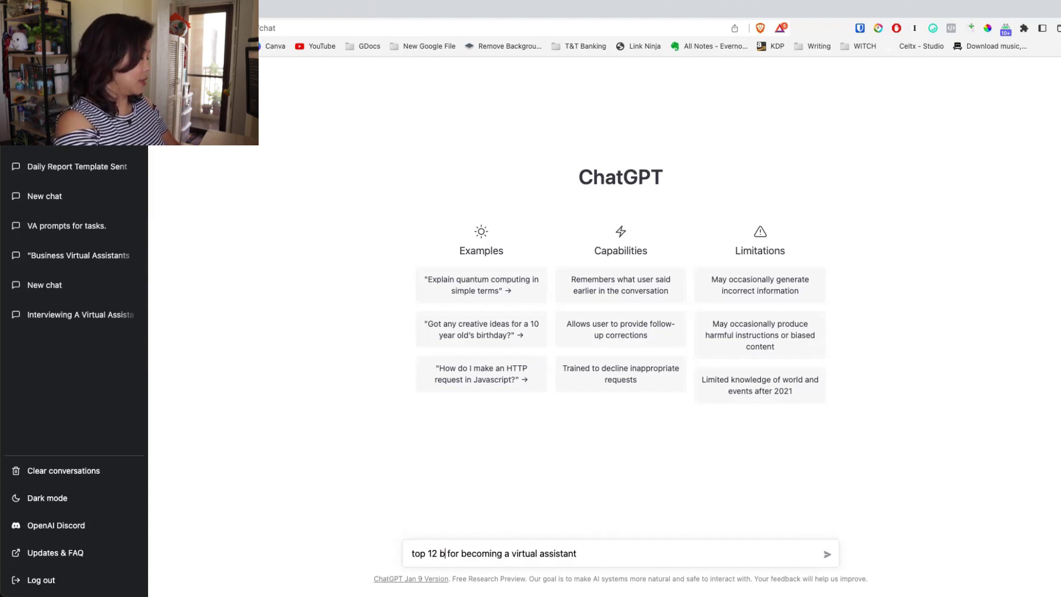
{"action": "type", "text": "cks"}
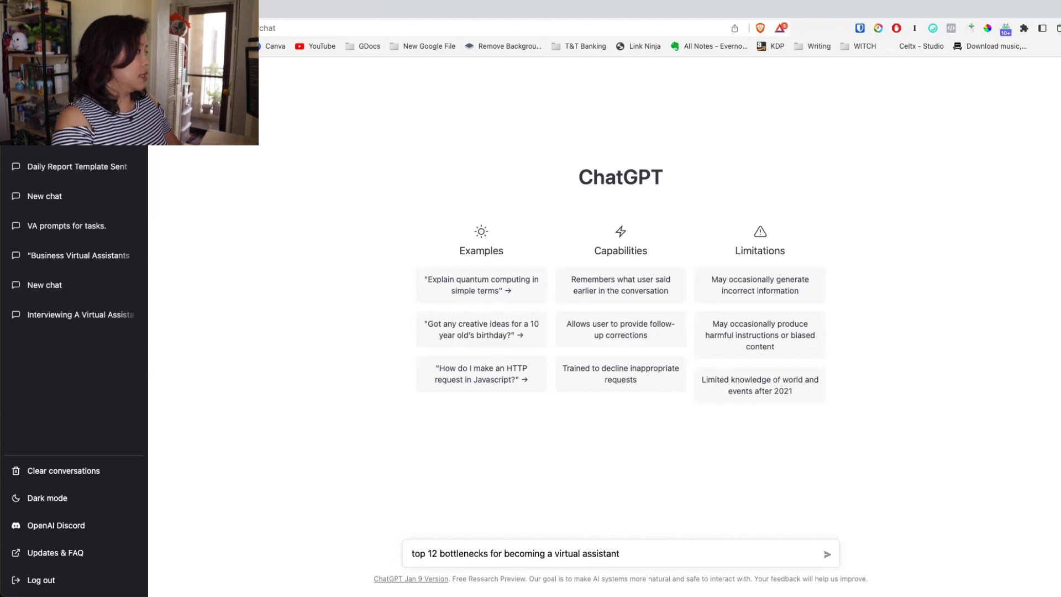
{"action": "key", "text": "Return"}
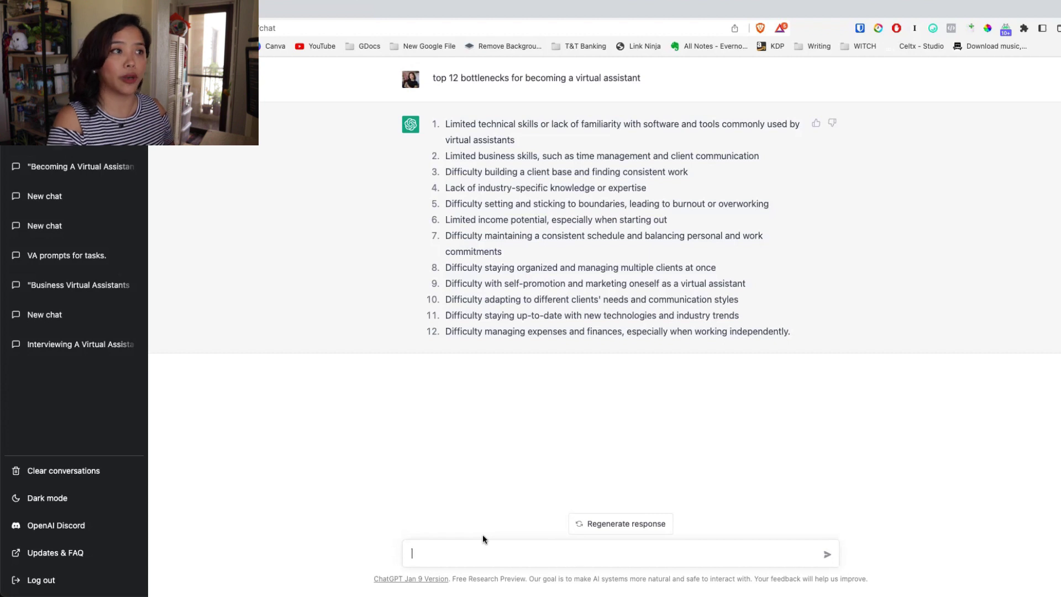
- Submit the follow-up "break it down to 4 tips on how to solve for #1", followed by "Create a LinkedIn post based on #1"
{"action": "type", "text": "break it down to 4 tips on how to solve for #1"}
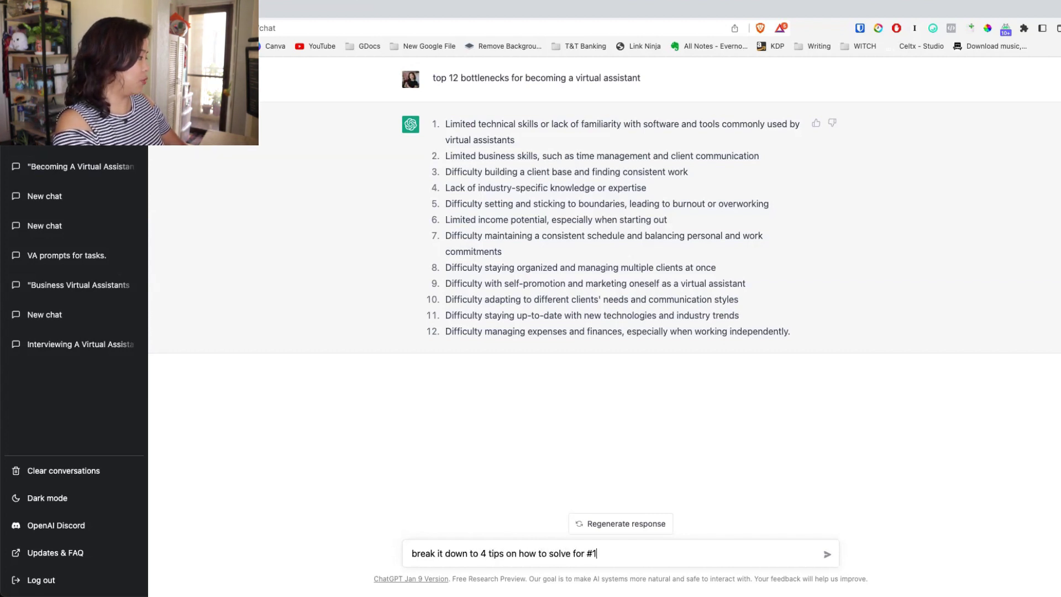
{"action": "key", "text": "Return"}
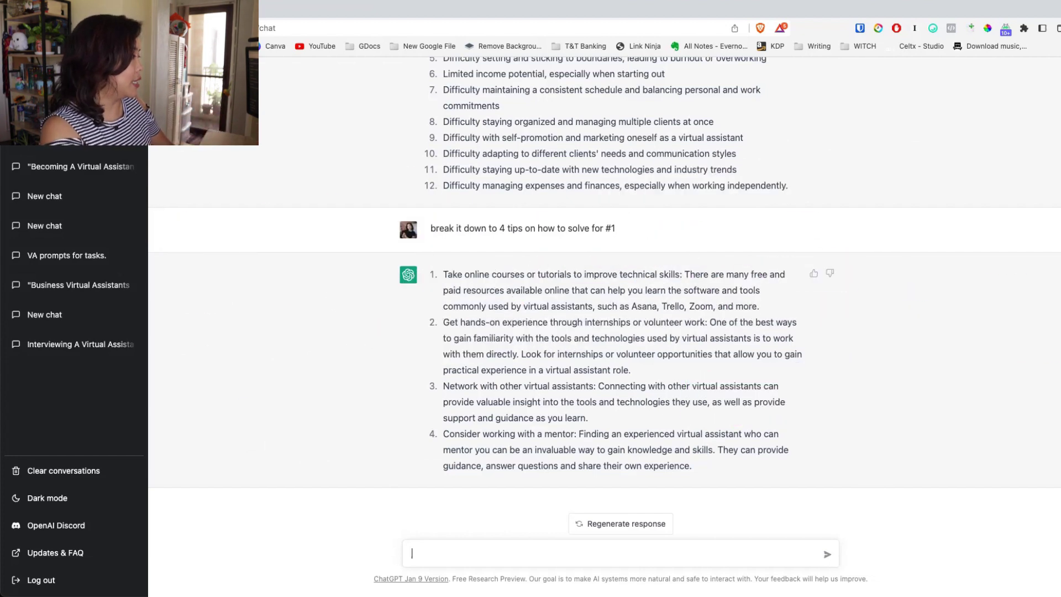
{"action": "type", "text": "Create a Linke"}
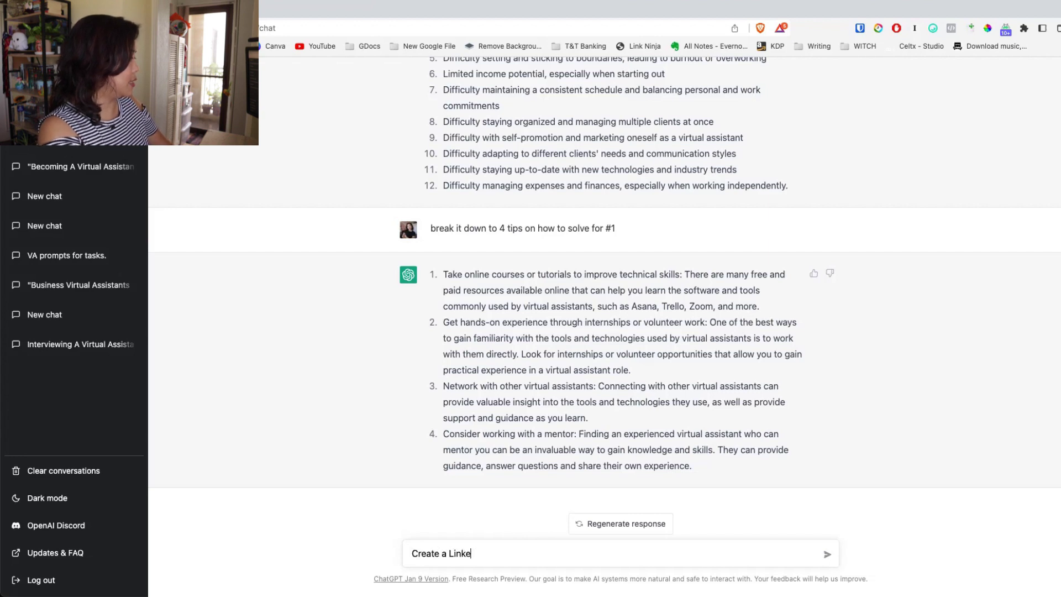
{"action": "type", "text": "dIn post based on #1"}
{"action": "key", "text": "Return"}
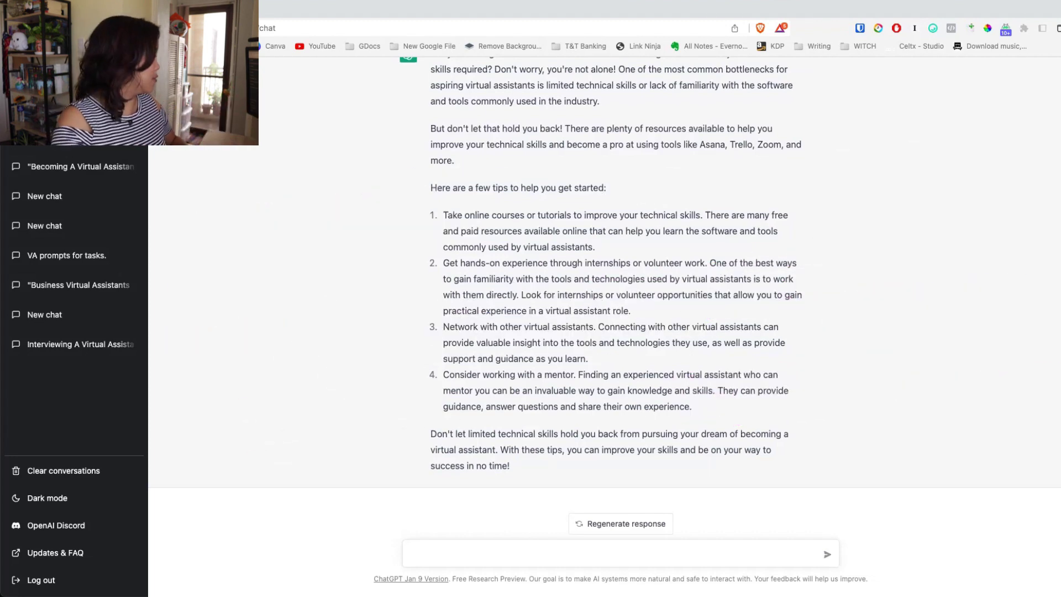
- Request a script from the LinkedIn post with the prompt "Make a video script out of above response in bullet points"
{"action": "type", "text": "Make a video script out o"}
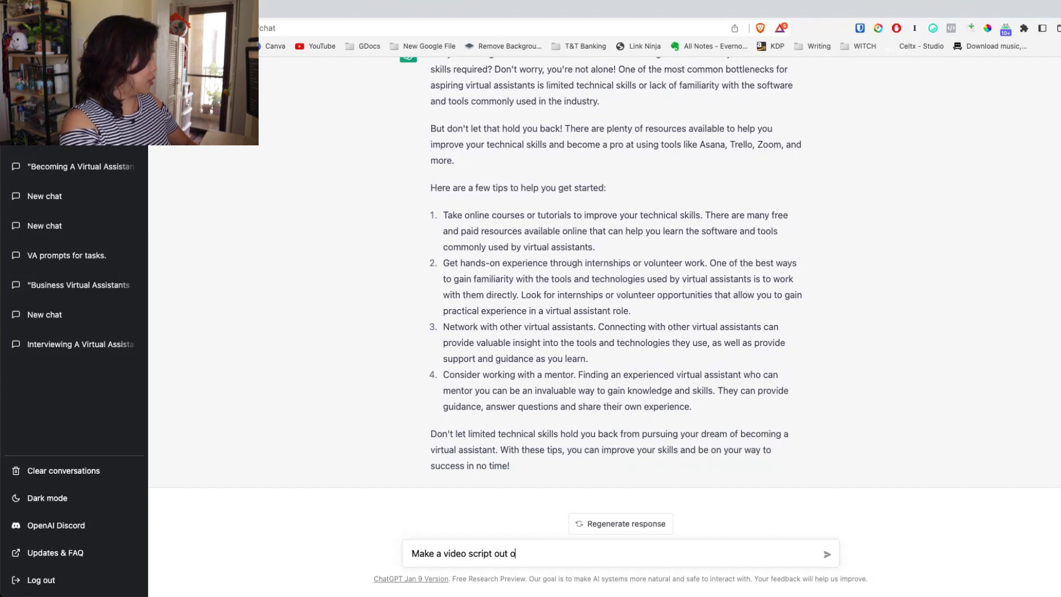
{"action": "type", "text": "f above resp"}
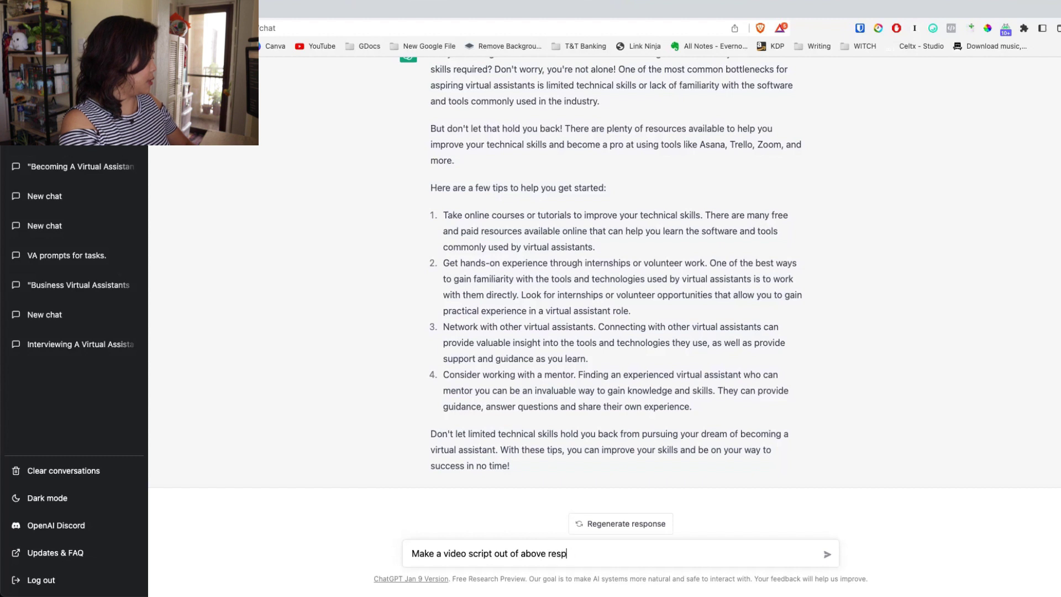
{"action": "type", "text": "onse in bullet points"}
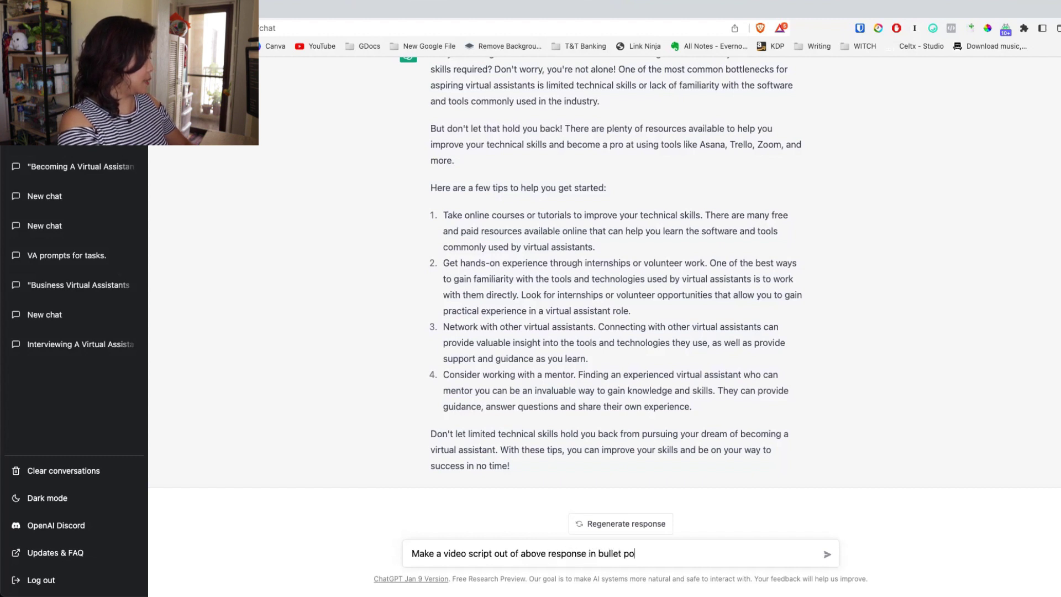
{"action": "key", "text": "Return"}
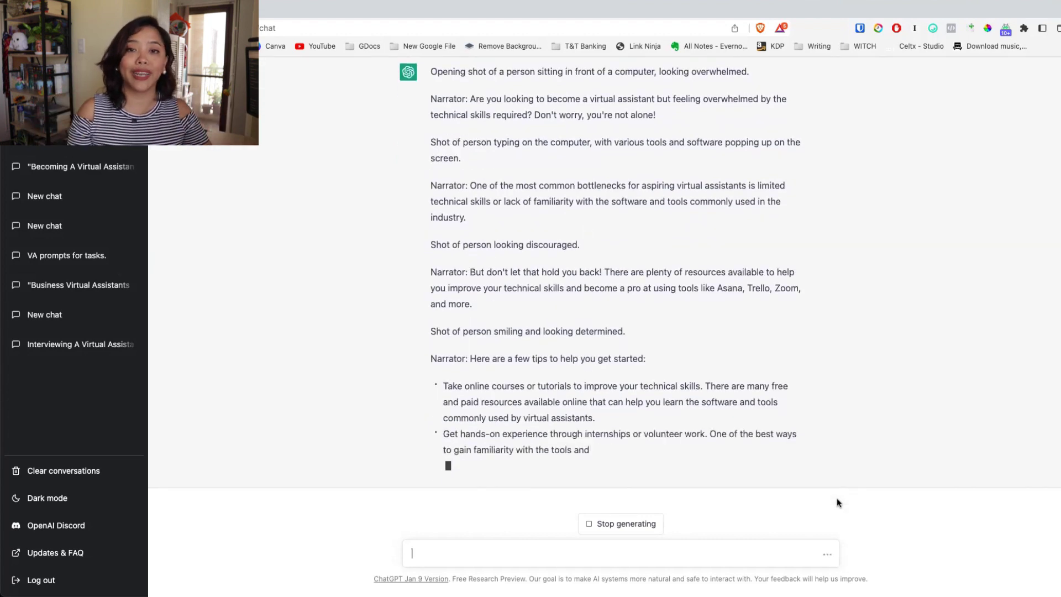
- Stop the video script's generation and submit "create 3-5 hashtags on the content above"
{"action": "left_click", "coordinate": [620, 523]}
{"action": "left_click", "coordinate": [540, 554]}
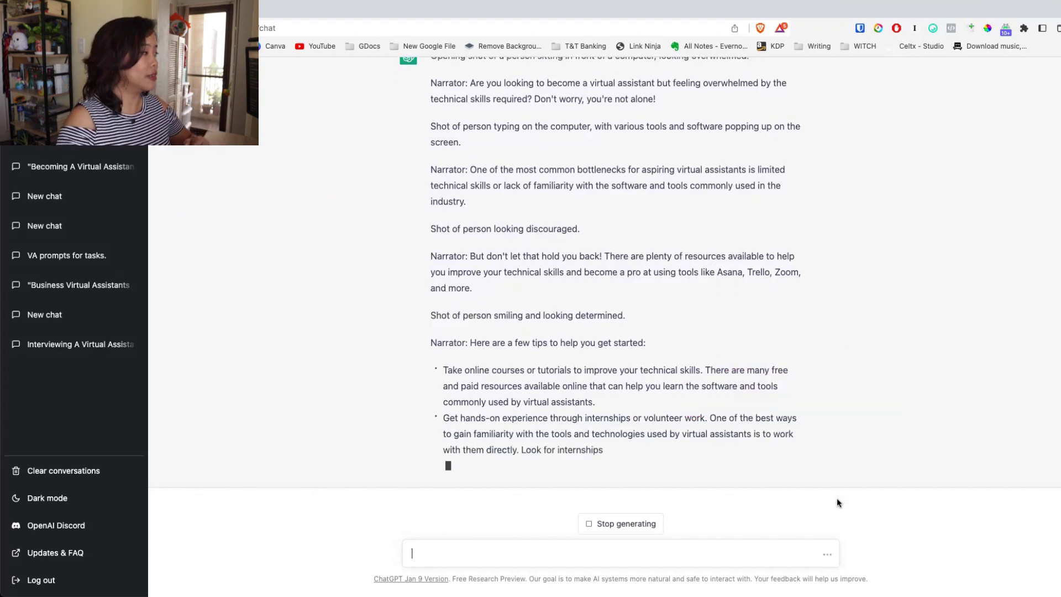
{"action": "type", "text": "create 3-5 hashtags on the content above"}
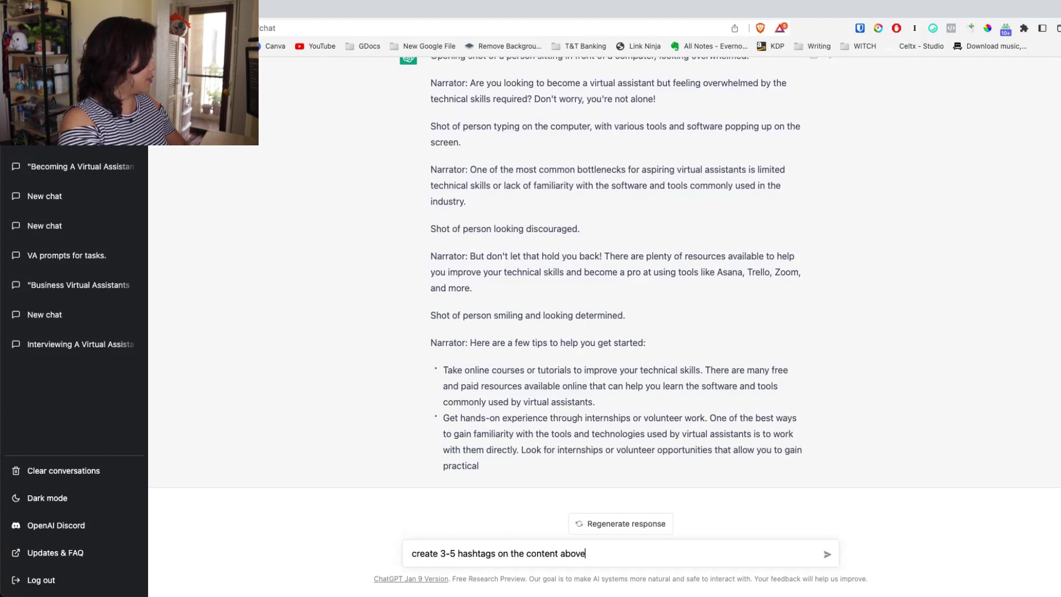
{"action": "key", "text": "Return"}
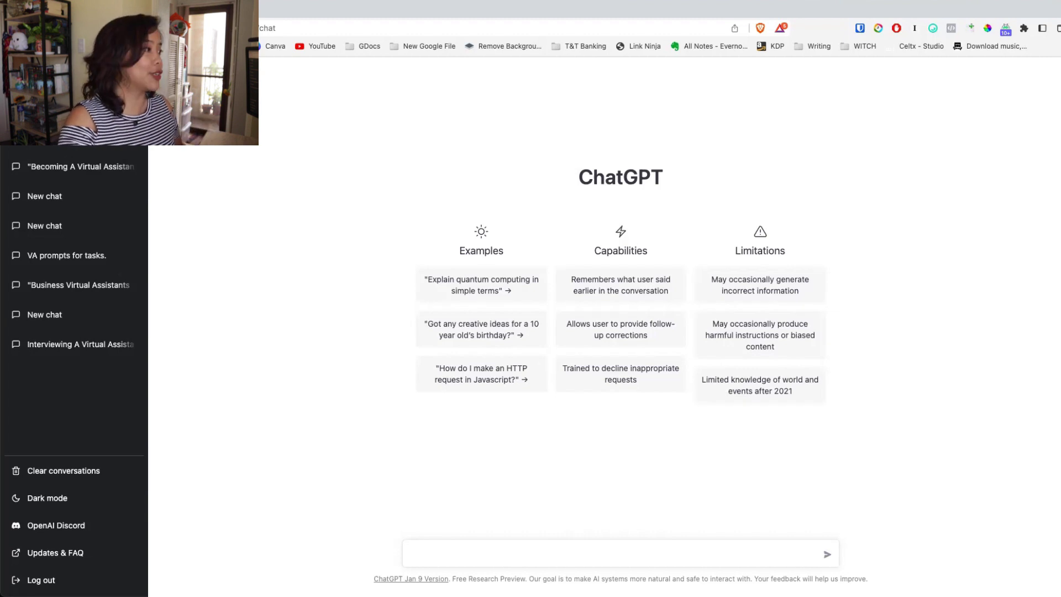
- In a new chat, submit "Create a pitch for a virtual assistant company with a business operating system called 2xYou that focuses on training and management"
{"action": "left_click", "coordinate": [501, 546]}
{"action": "type", "text": "Create a pitch for a virtual assista"}
{"action": "key", "text": "BackSpace"}
{"action": "key", "text": "BackSpace"}
{"action": "type", "text": "stant company with a busi"}
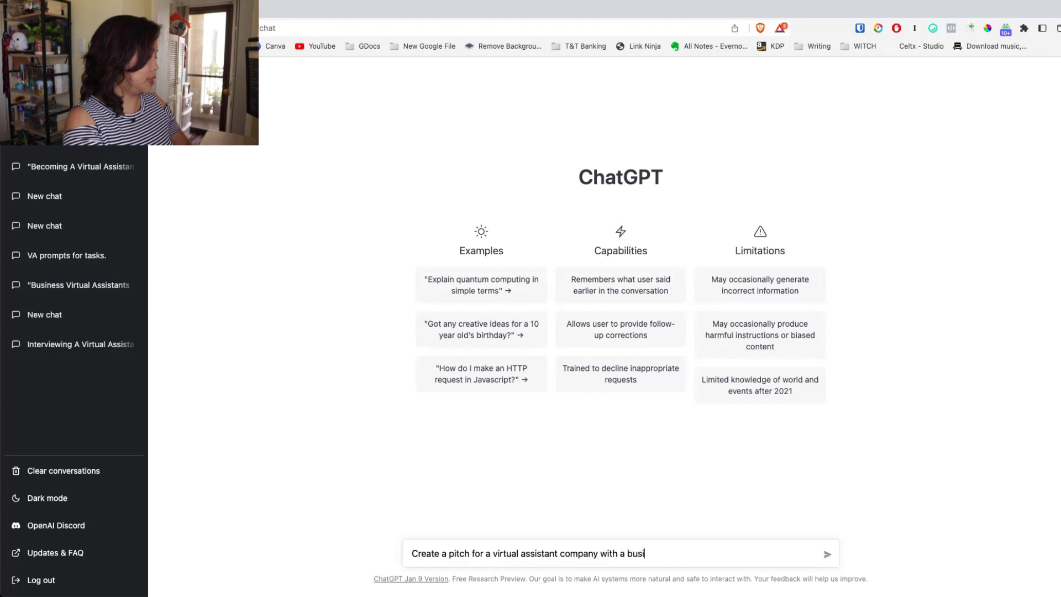
{"action": "type", "text": "ness operating system "}
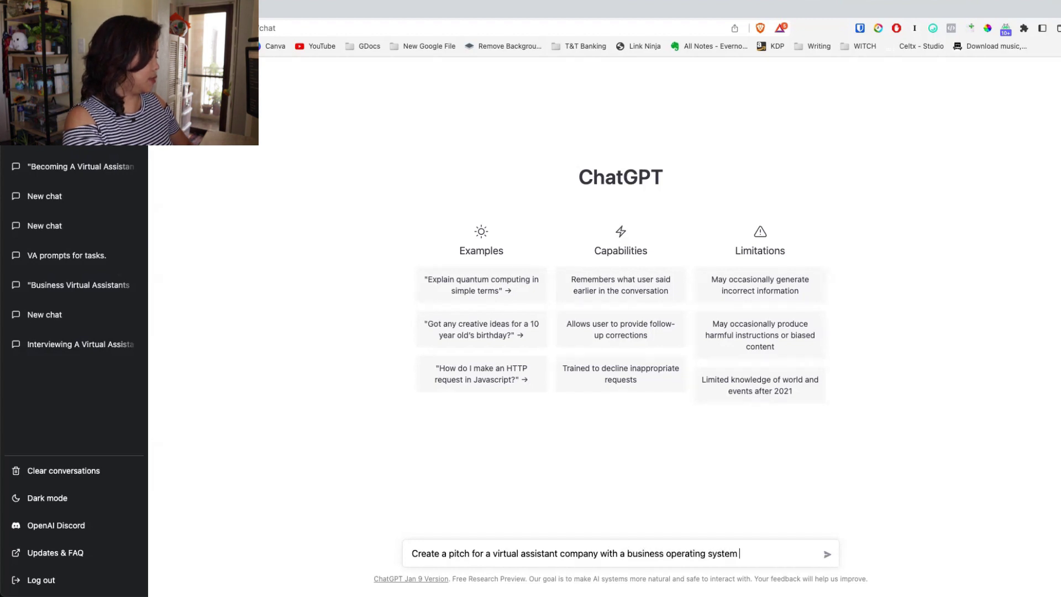
{"action": "type", "text": "called 2xYou that focuses on training and management"}
{"action": "key", "text": "Return"}
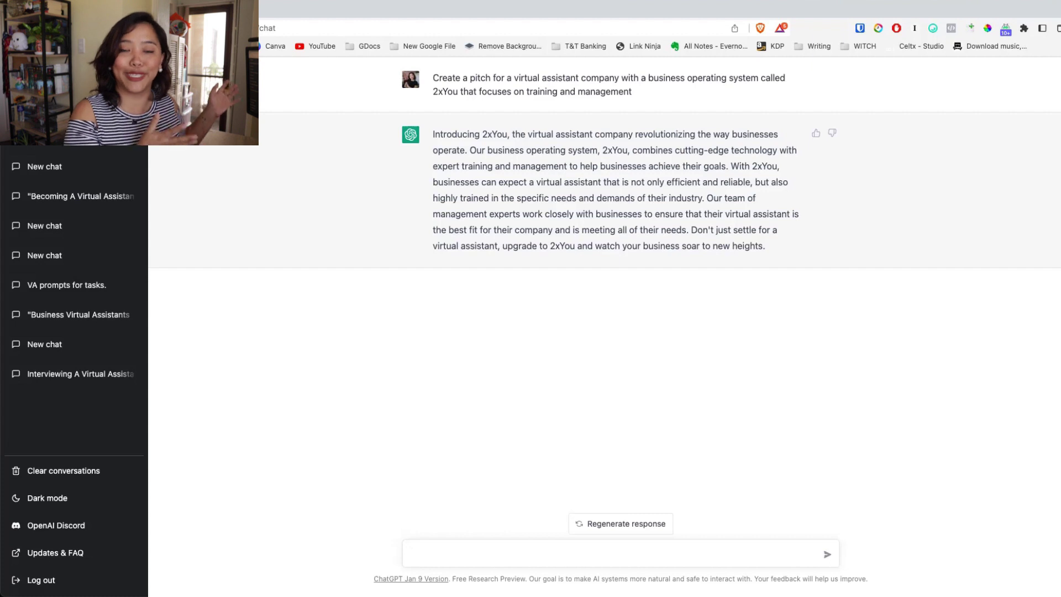
- Submit the follow-up prompt "create a branding kit for above" beneath the 2xYou pitch
{"action": "type", "text": "reate a branding "}
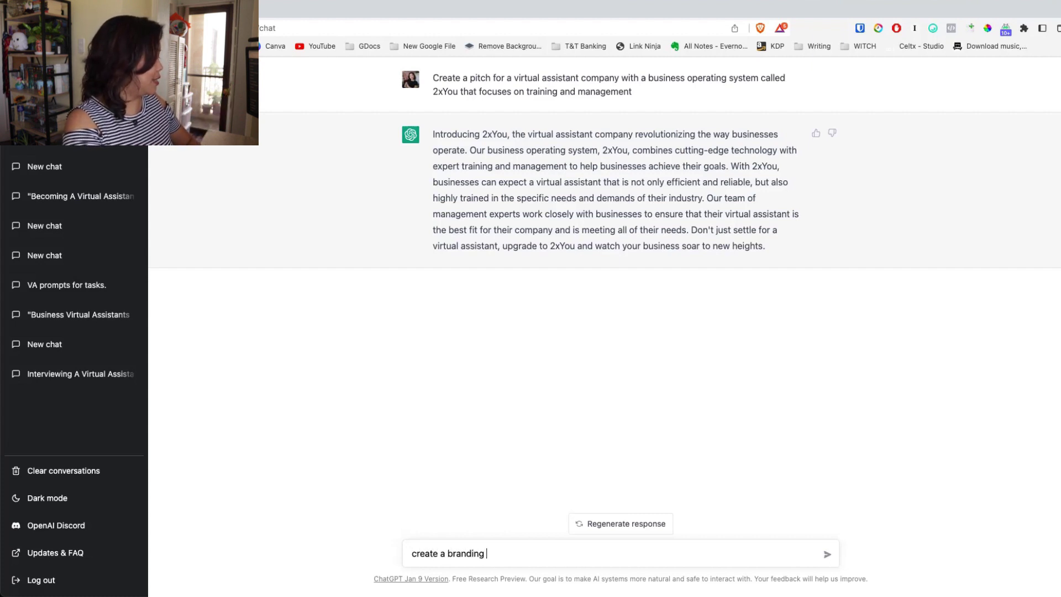
{"action": "type", "text": "kit for above"}
{"action": "key", "text": "Return"}
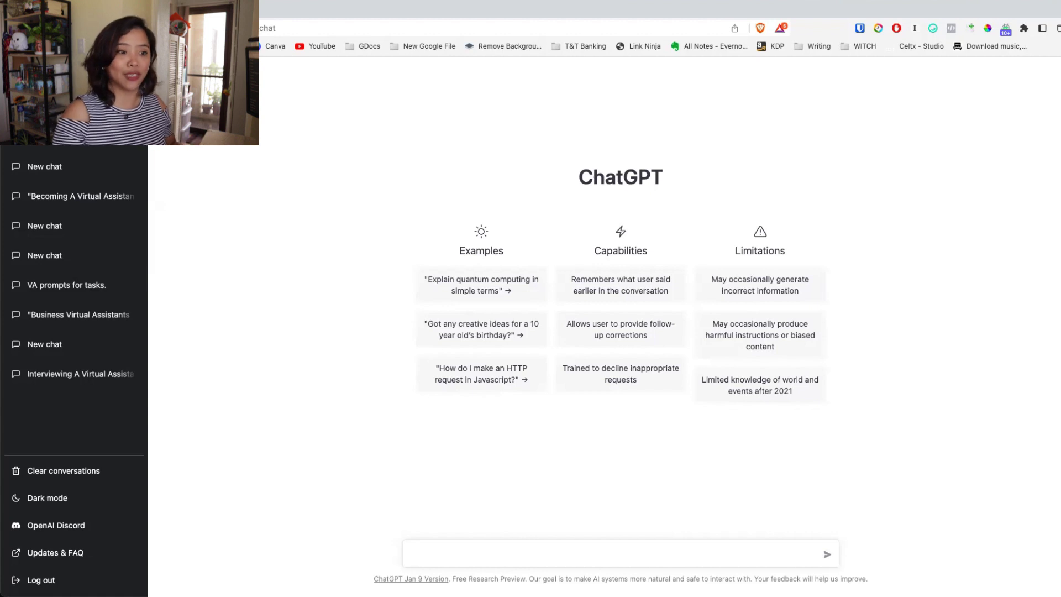
- Submit the question "how to clean my Macbook" in the empty chat
{"action": "type", "text": "how"}
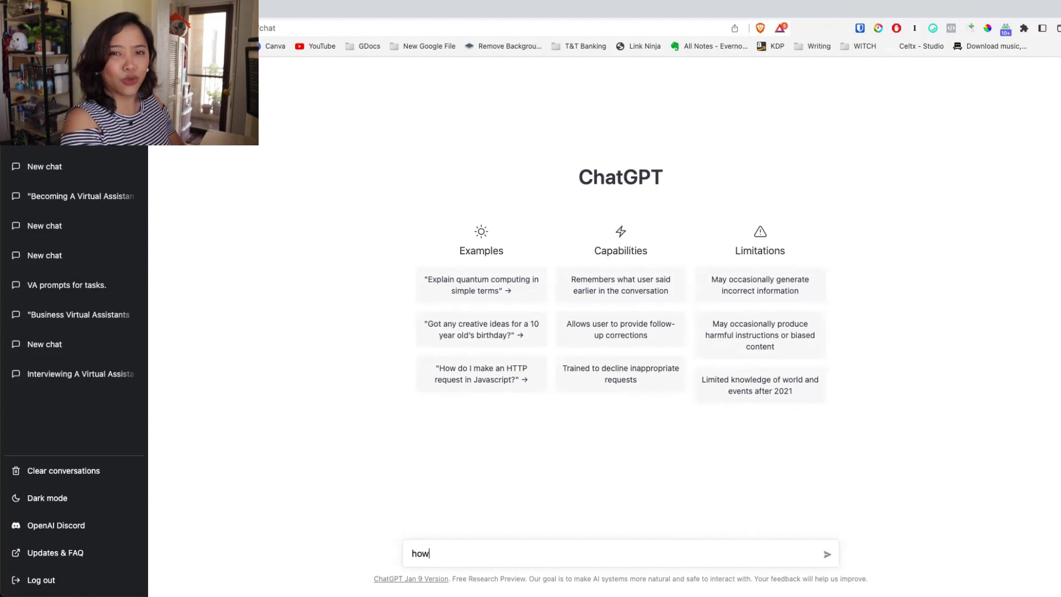
{"action": "type", "text": " to clean my M"}
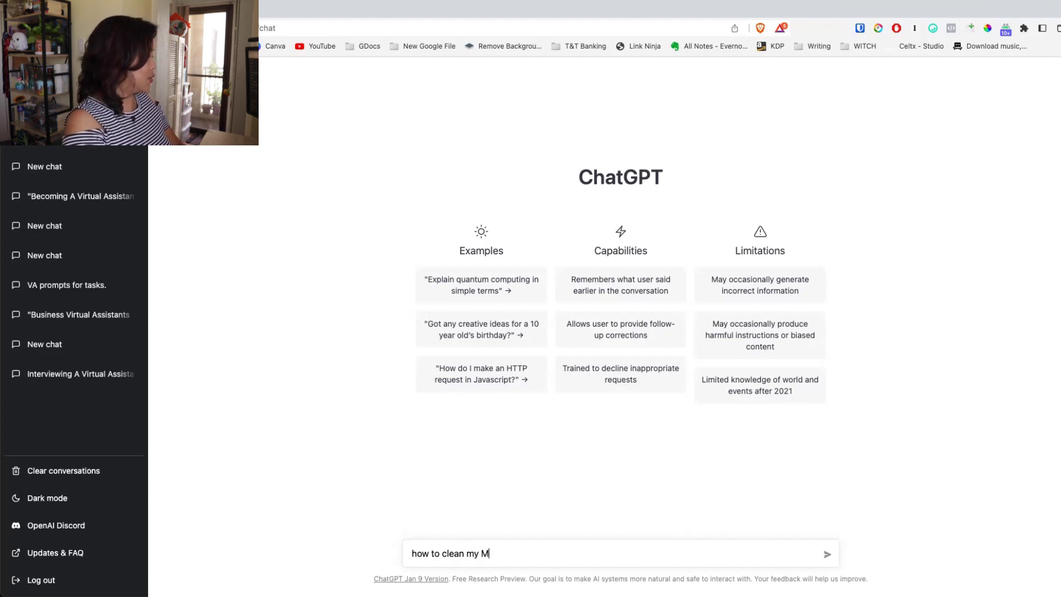
{"action": "type", "text": "acbook"}
{"action": "key", "text": "Return"}
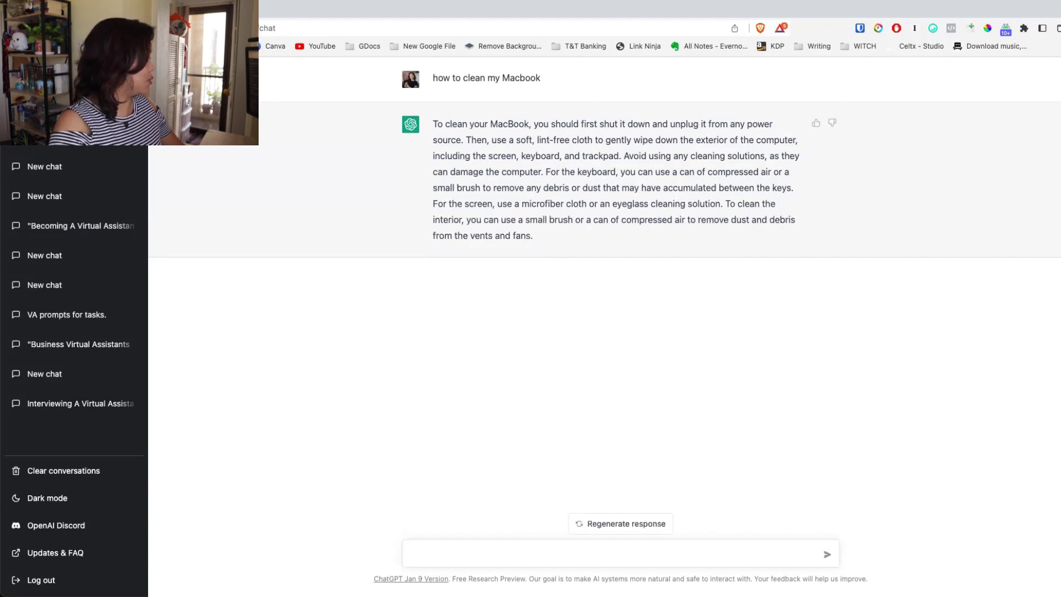
- Submit the follow-up prompt "best practices for above" beneath the Macbook cleaning answer
{"action": "type", "text": "est pr"}
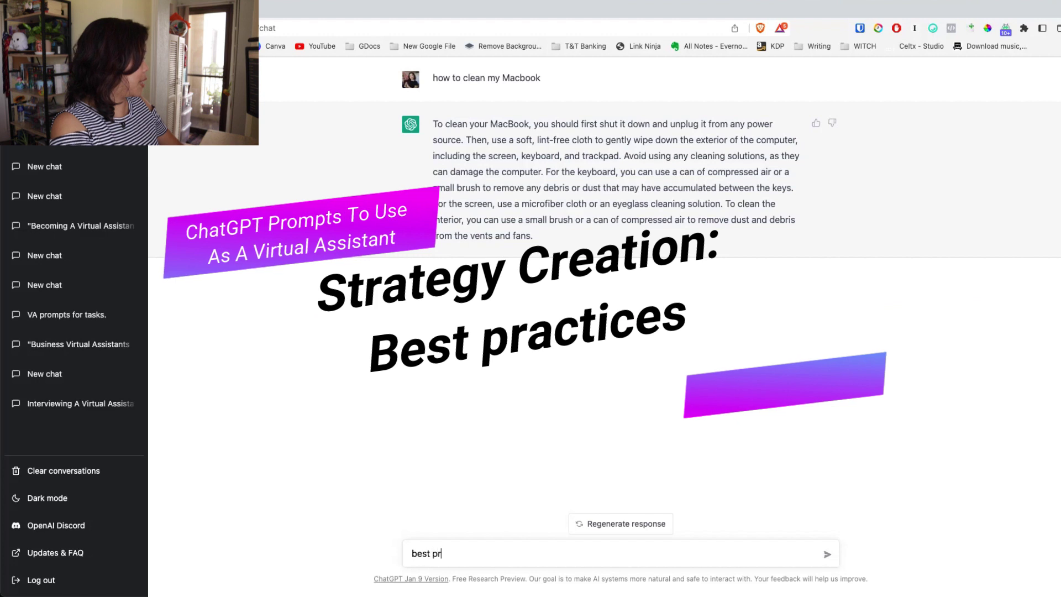
{"action": "type", "text": "actices for above"}
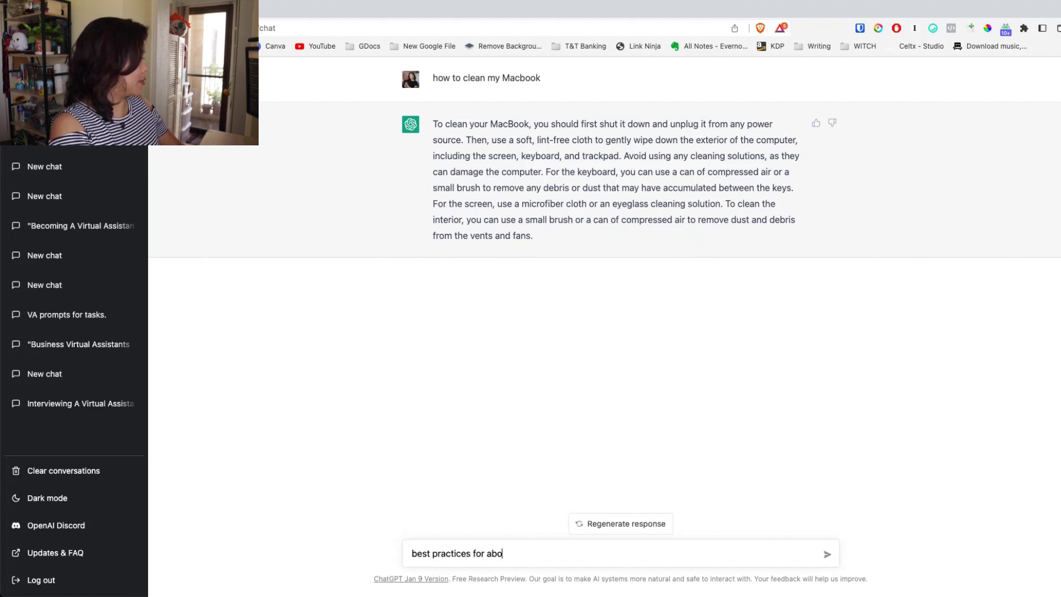
{"action": "key", "text": "Return"}
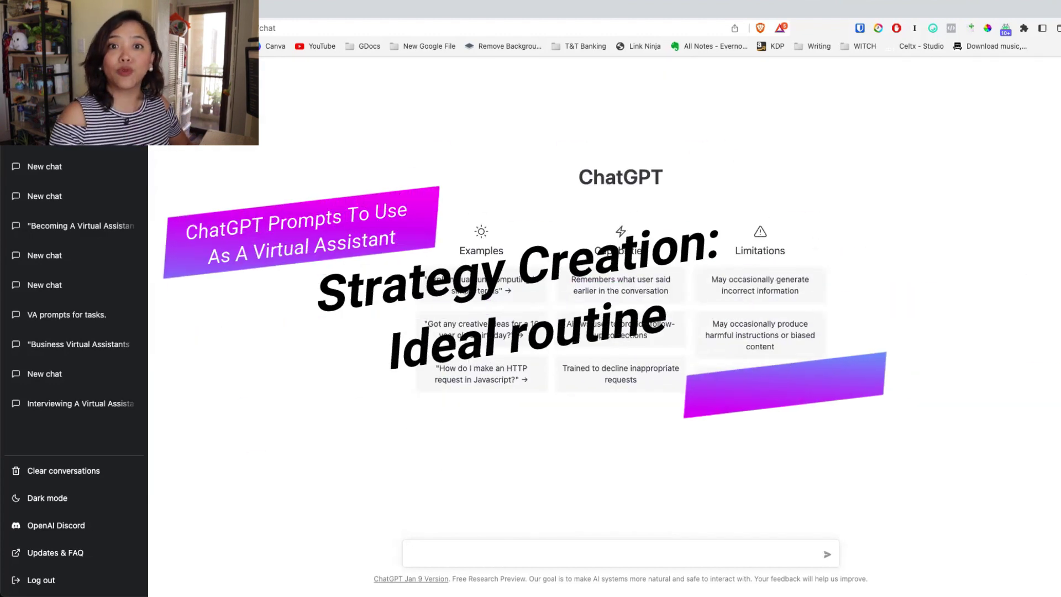
- In the new chat, submit "Create a routine on managing a social media account of 1000 followers on instagram"
{"action": "type", "text": "Create a routine on managin"}
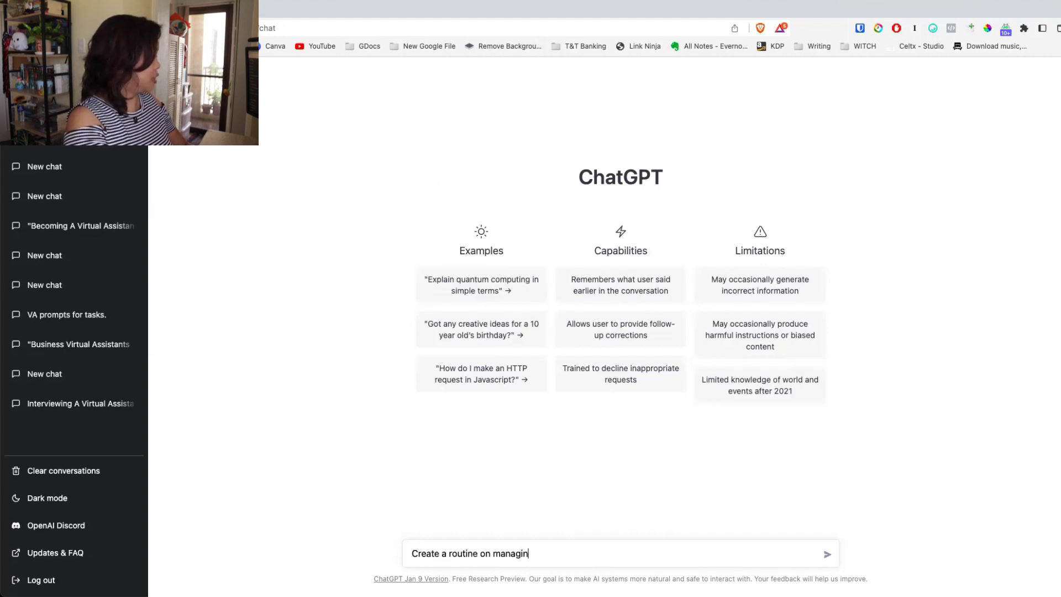
{"action": "type", "text": "g a social meid"}
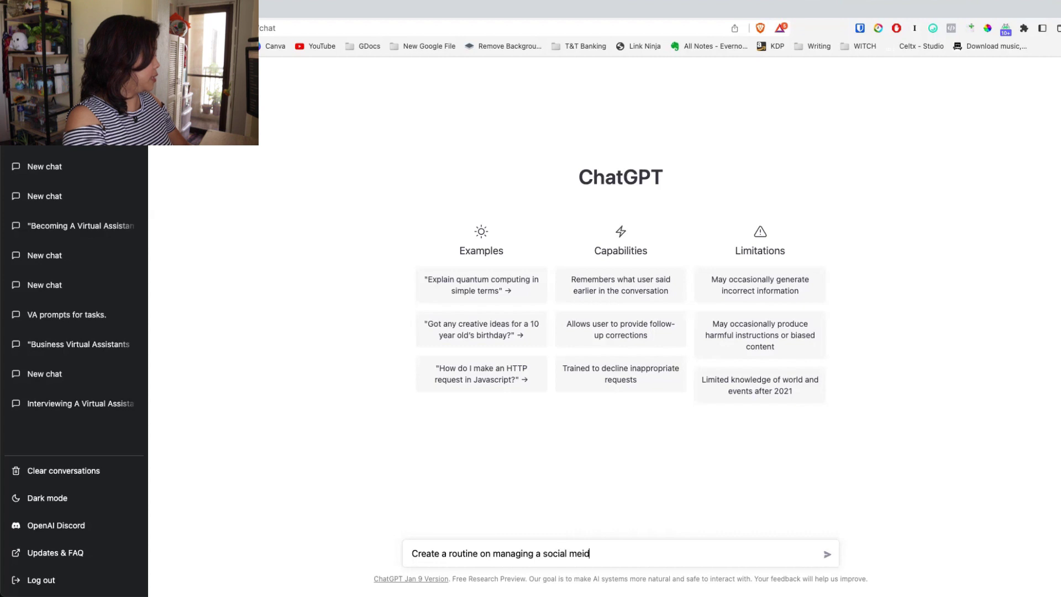
{"action": "key", "text": "BackSpace"}
{"action": "key", "text": "BackSpace"}
{"action": "type", "text": "dia account fo"}
{"action": "key", "text": "BackSpace"}
{"action": "key", "text": "BackSpace"}
{"action": "type", "text": "of 1k"}
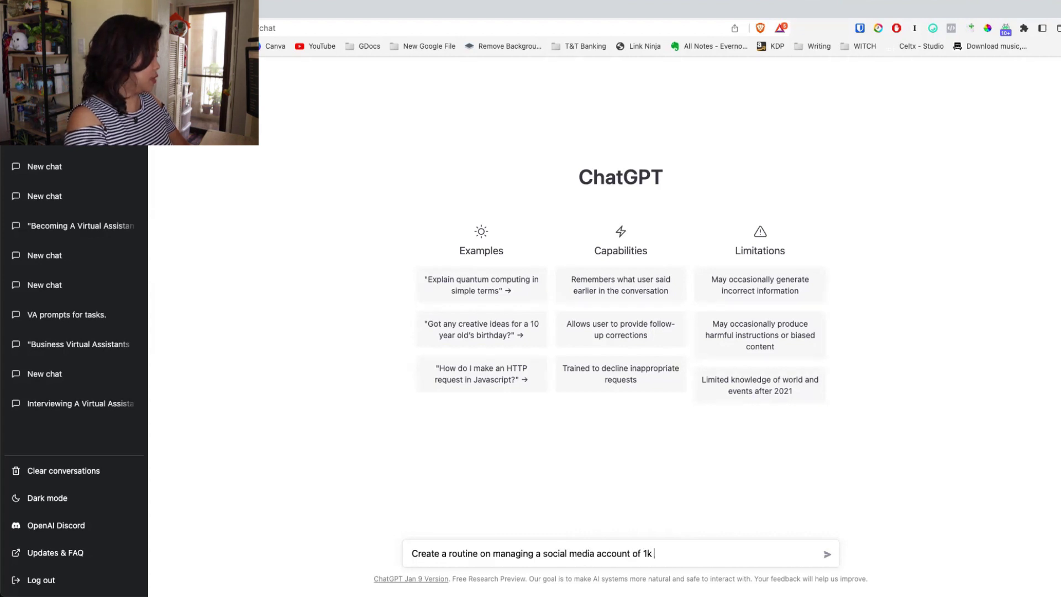
{"action": "key", "text": "BackSpace"}
{"action": "type", "text": "000 followers on instagram"}
{"action": "key", "text": "Return"}
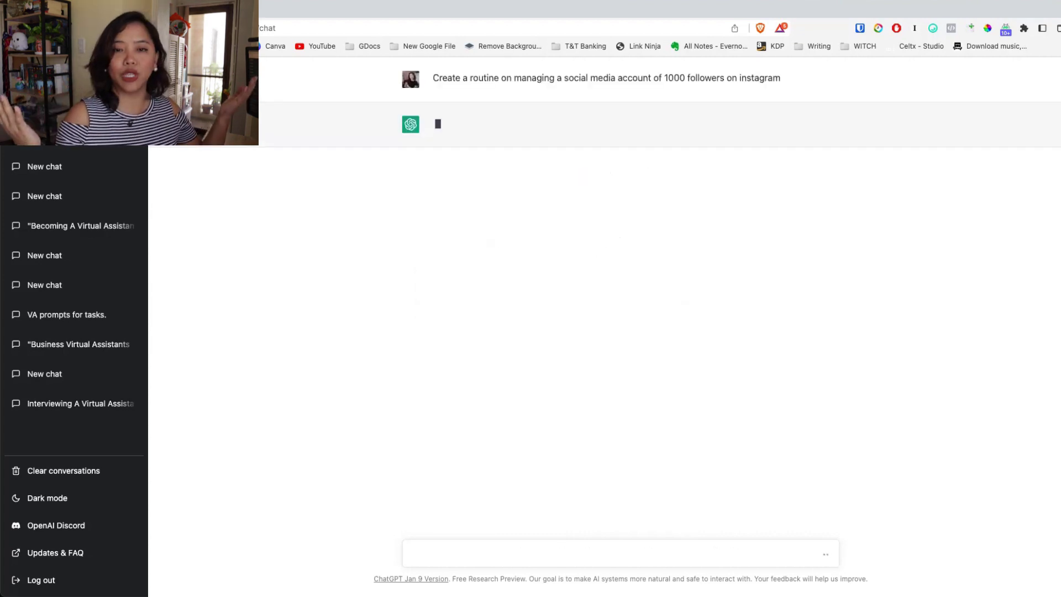